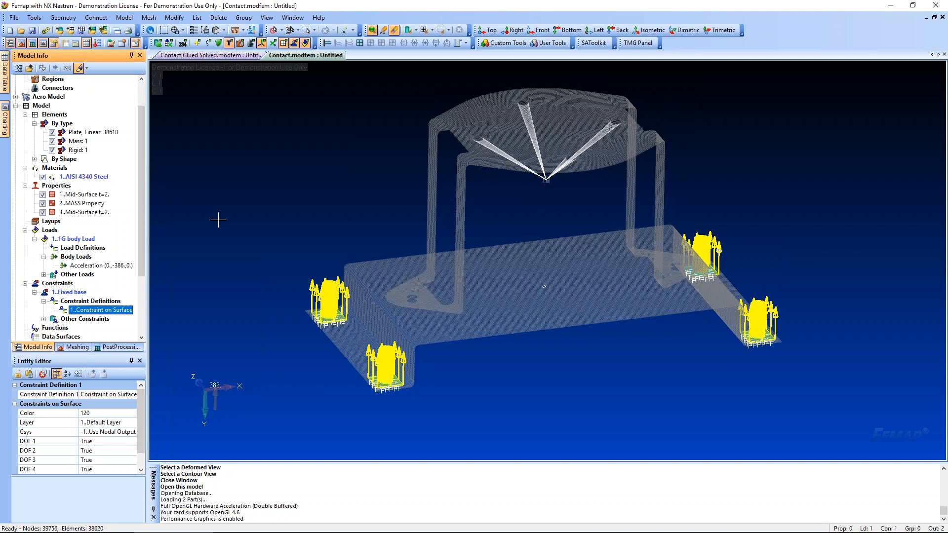
- Hide the normals in the selection highlighting and inspect the acceleration body load of the 1G body Load set
click(88, 68)
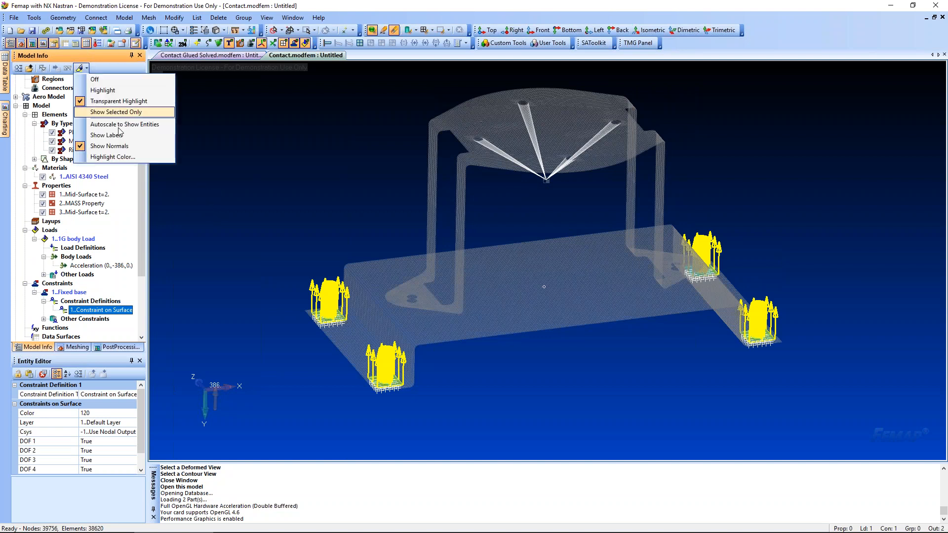
click(124, 146)
click(99, 266)
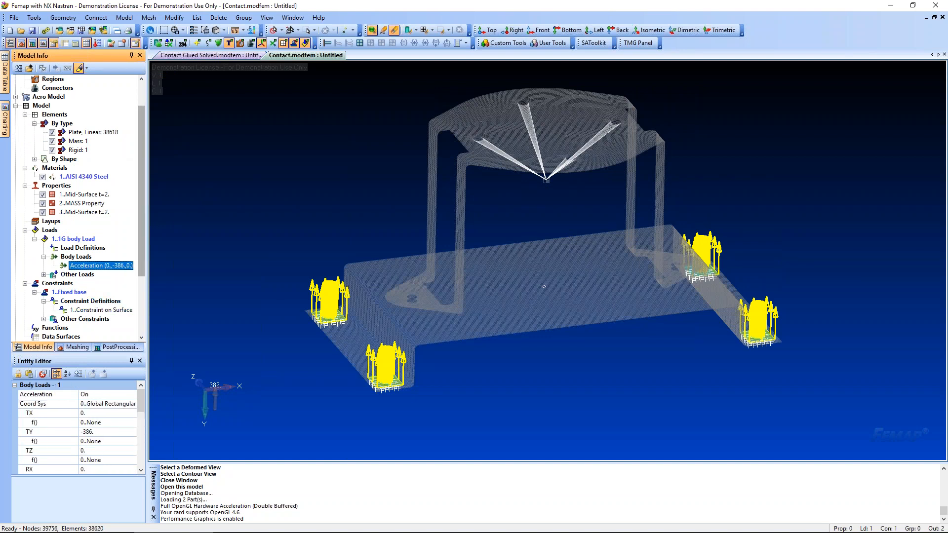
click(244, 325)
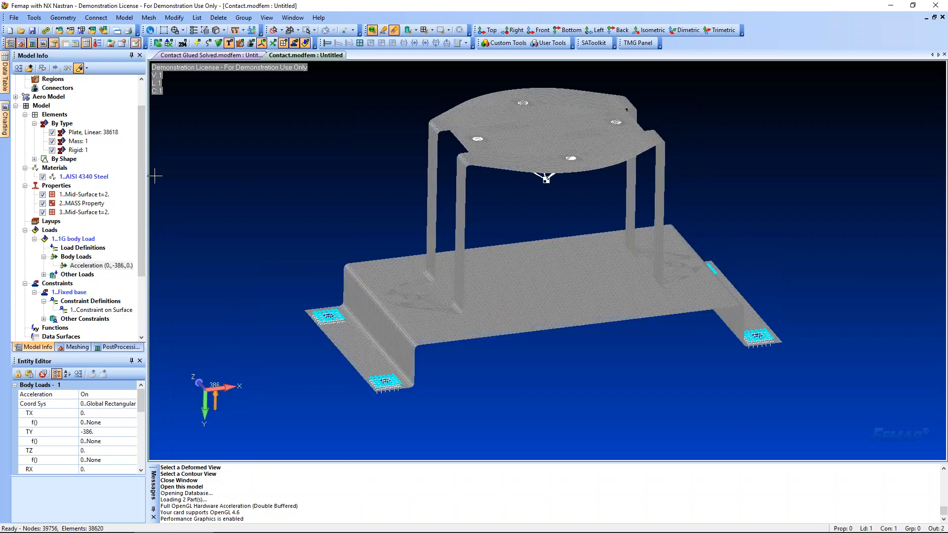
- Automatically create glued face-to-face connections between all solids, with a detection tolerance of 2
scroll(143, 171, up, 2)
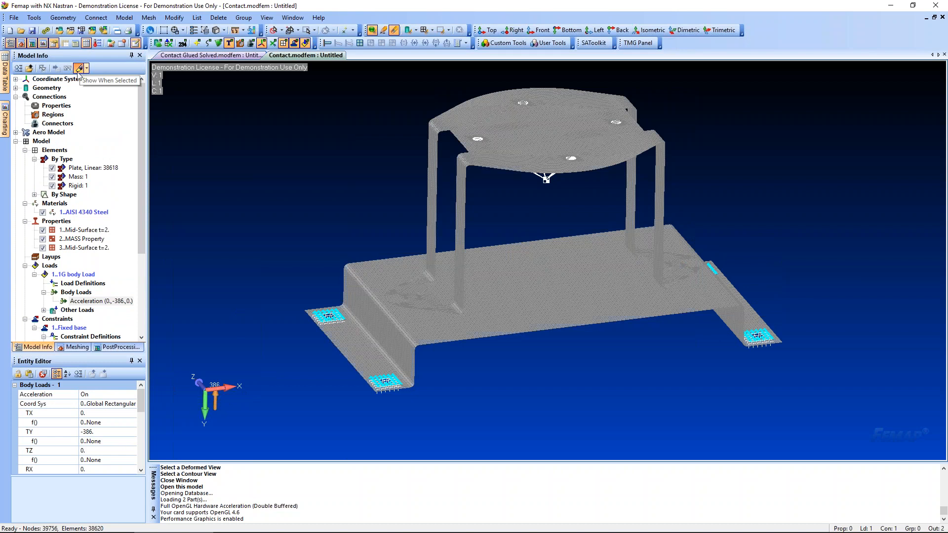
right_click(59, 98)
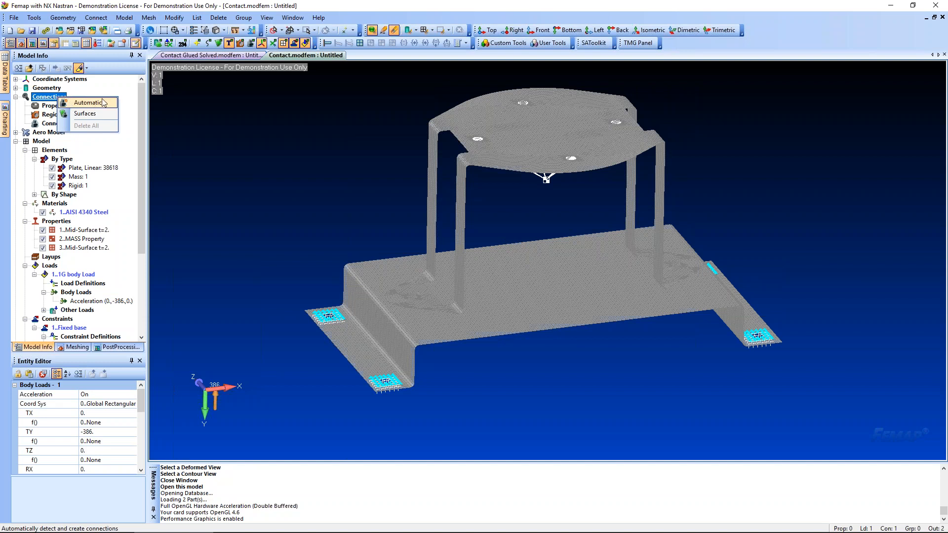
click(101, 19)
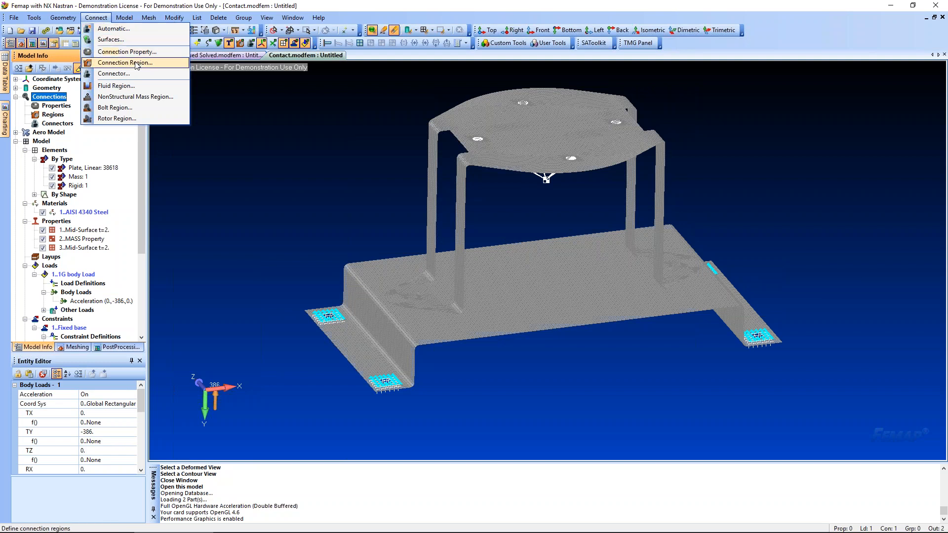
right_click(50, 97)
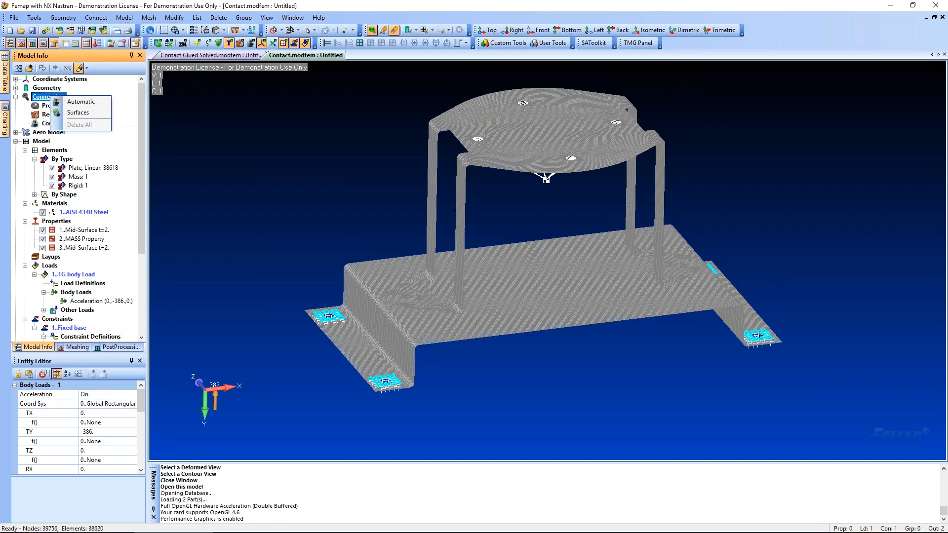
click(59, 101)
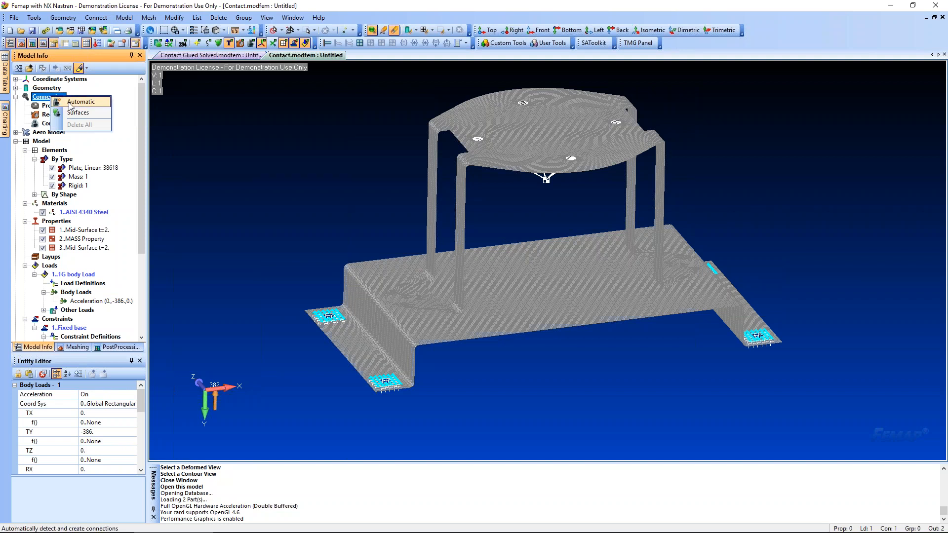
click(70, 102)
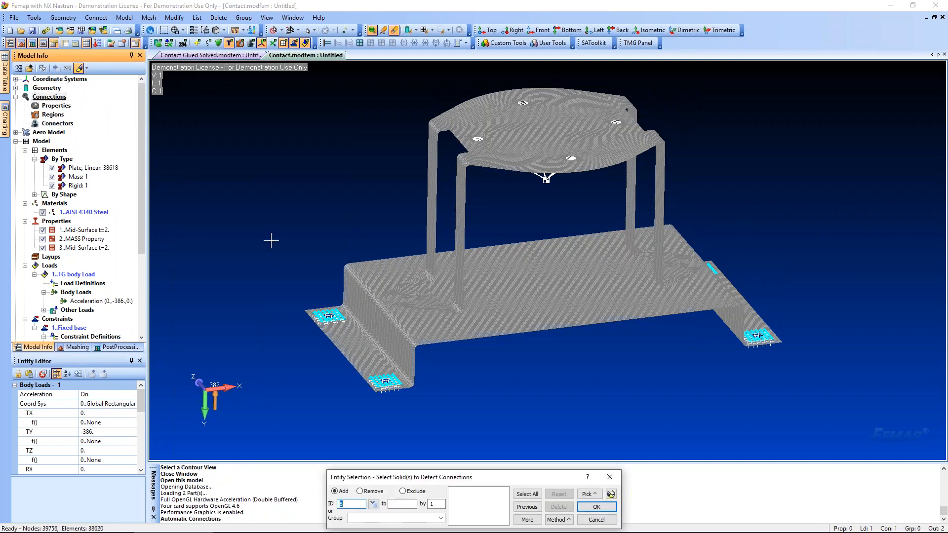
click(527, 495)
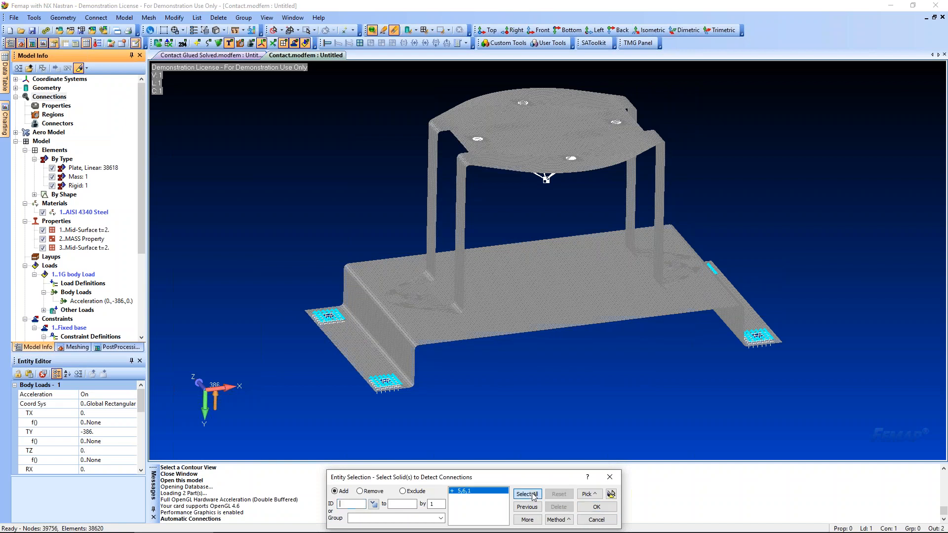
click(597, 508)
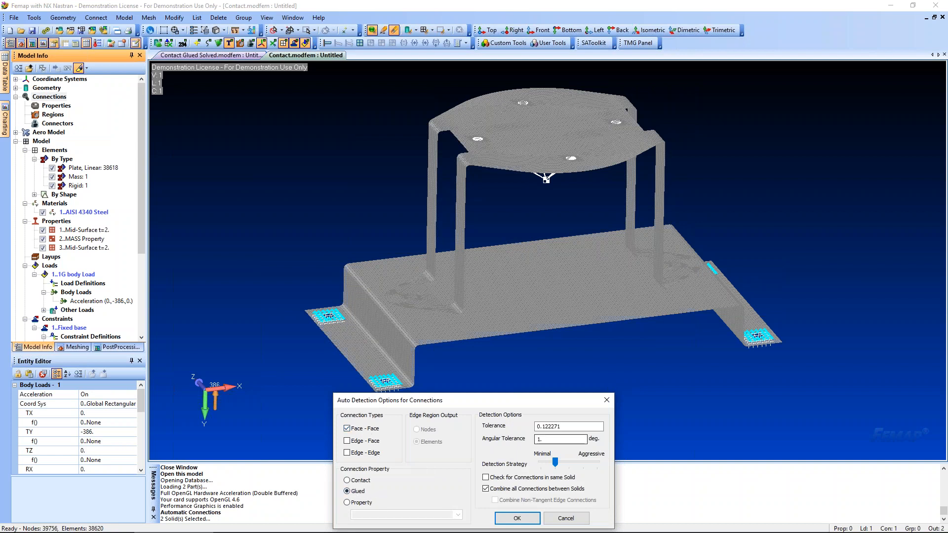
drag(563, 426, 488, 427)
text(2)
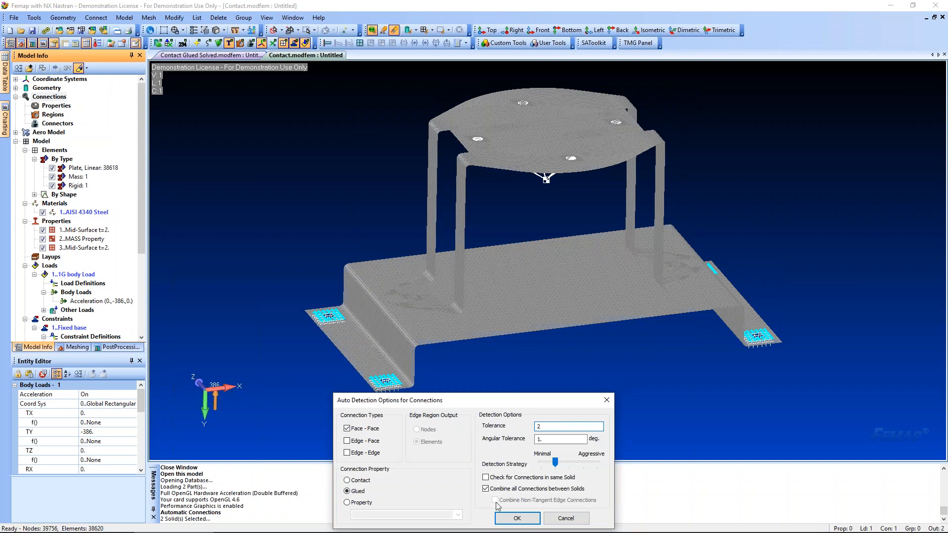
click(509, 518)
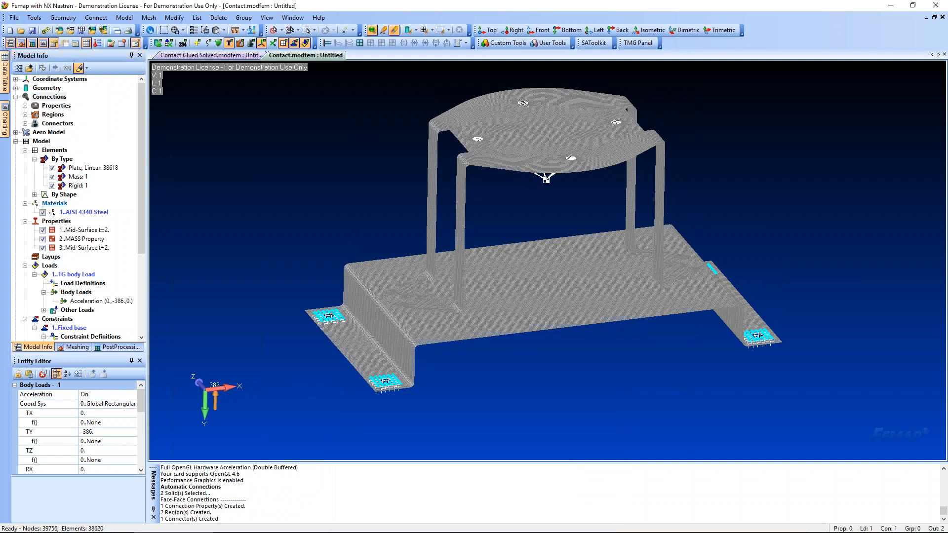
- Expand the connection properties, regions and connectors, and review the definition of the glued connection property without changing it
click(25, 123)
click(24, 114)
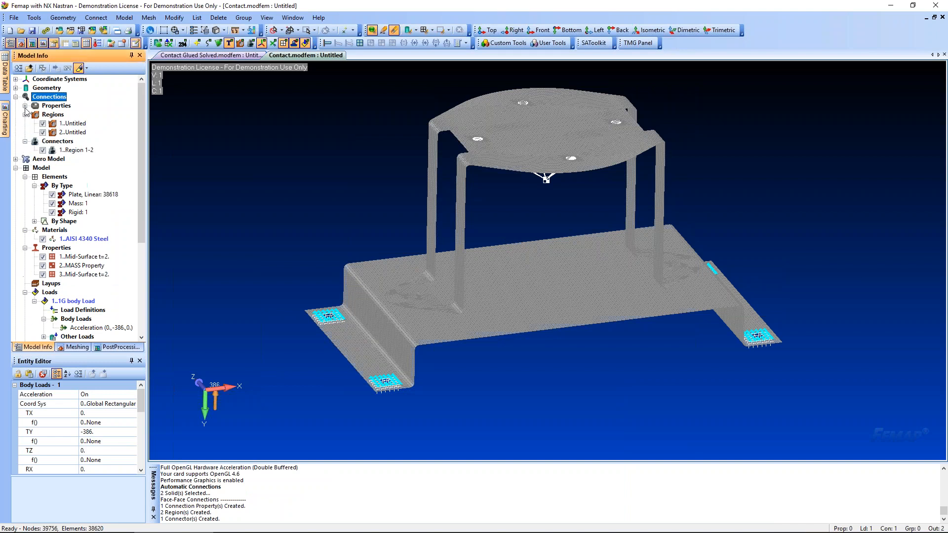
click(24, 106)
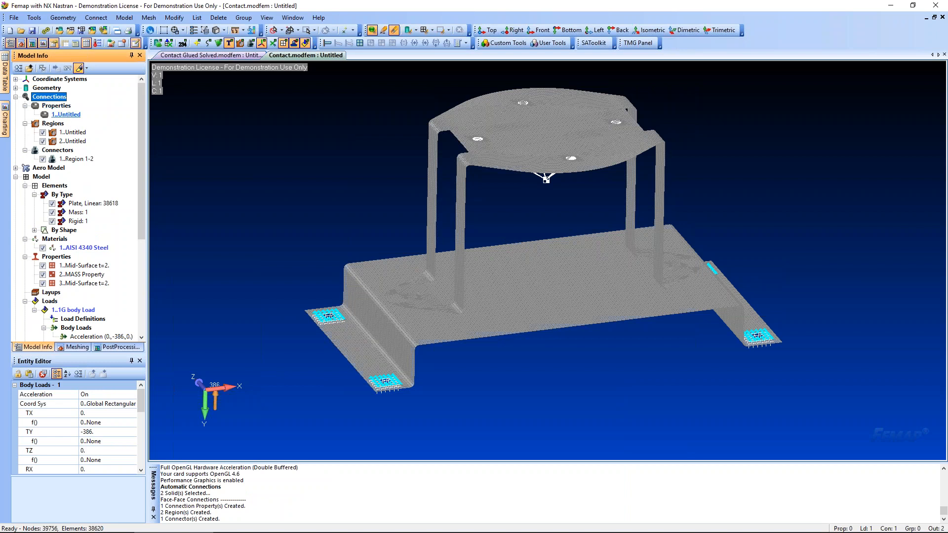
right_click(67, 115)
click(99, 155)
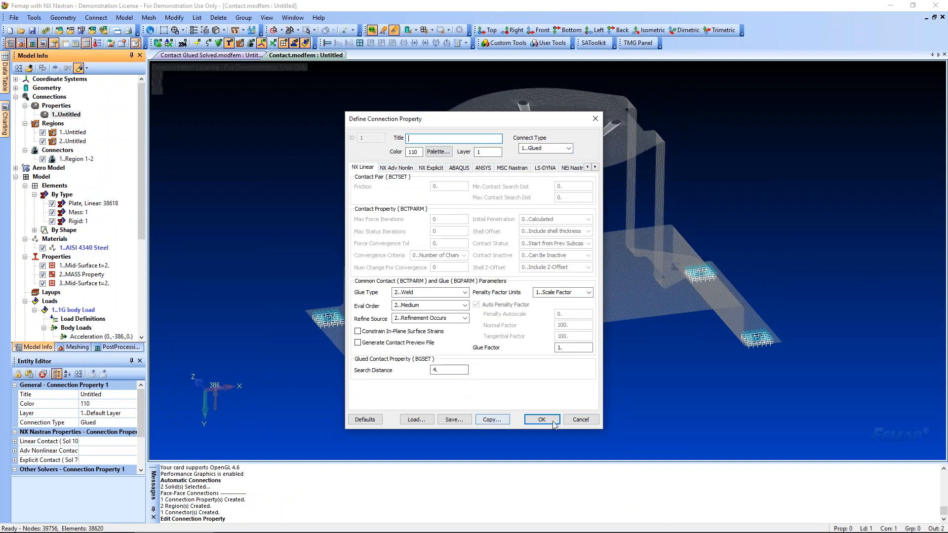
click(596, 120)
- Show normals in the selection highlighting and inspect the surfaces and normal directions of both connection regions
click(72, 132)
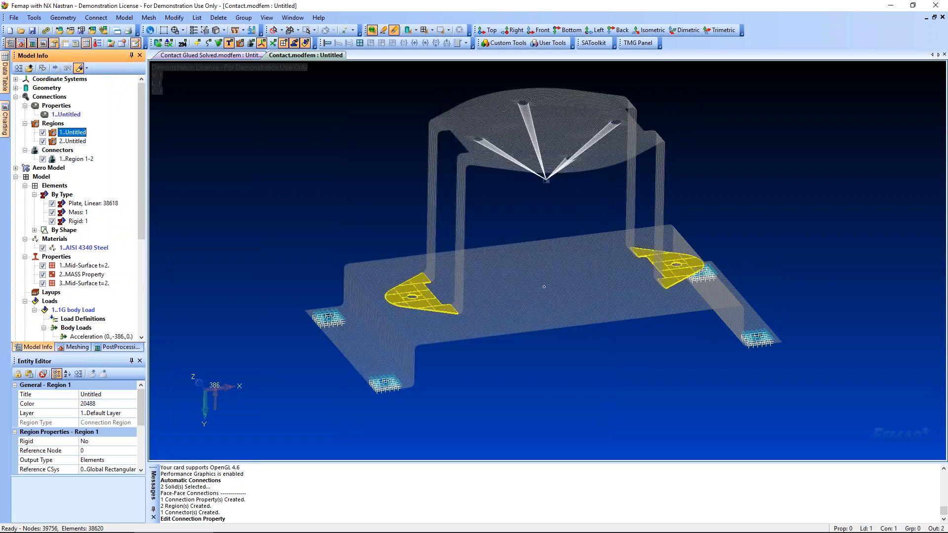
click(87, 68)
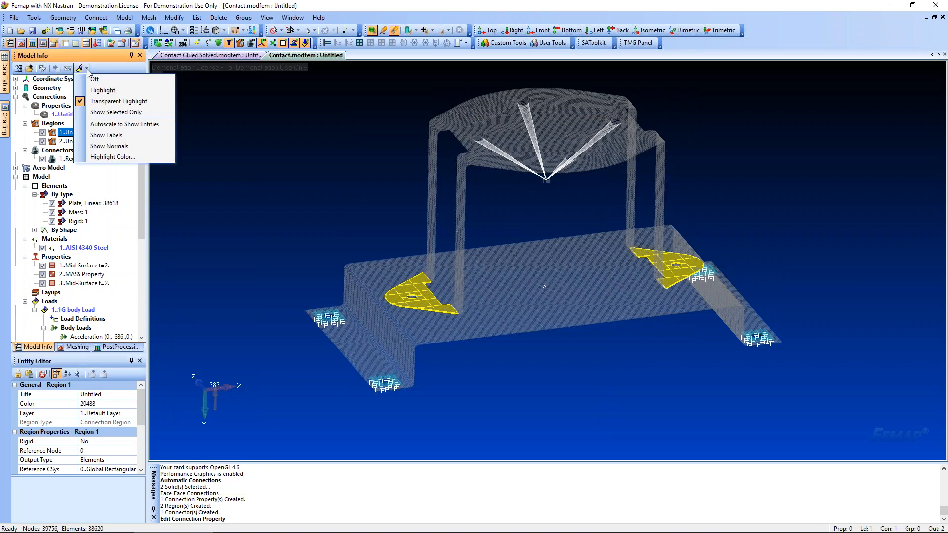
click(108, 150)
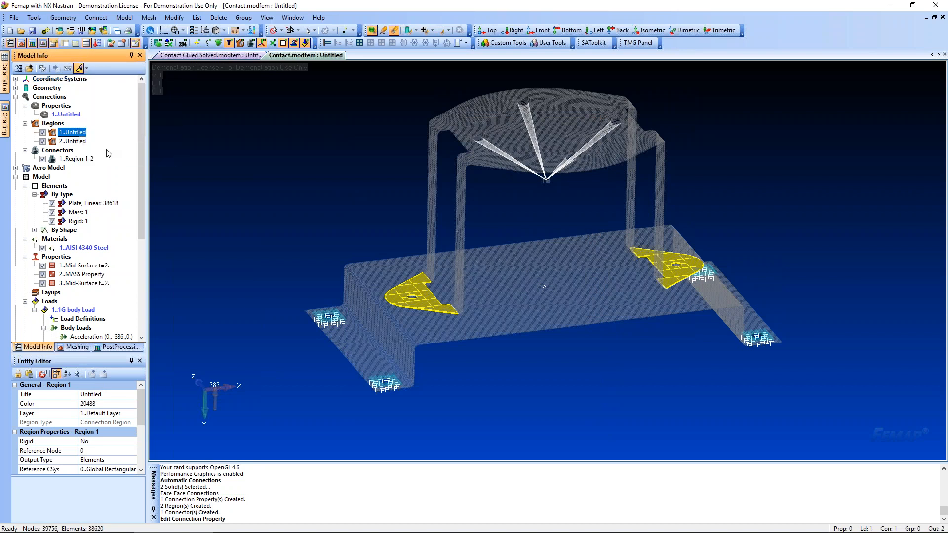
click(79, 141)
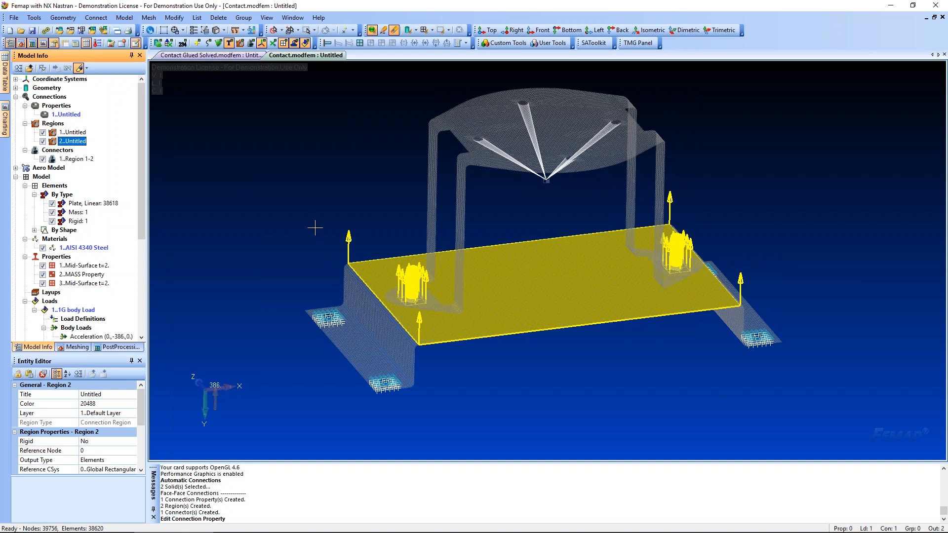
click(72, 132)
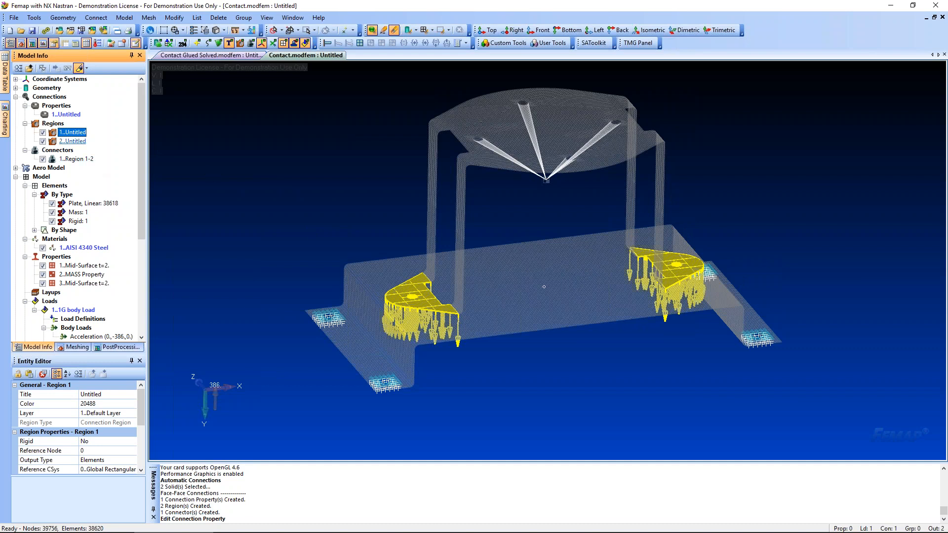
- Open the Region 1-2 connector's definition to review its property and its master and slave regions, and close it without changes
right_click(77, 161)
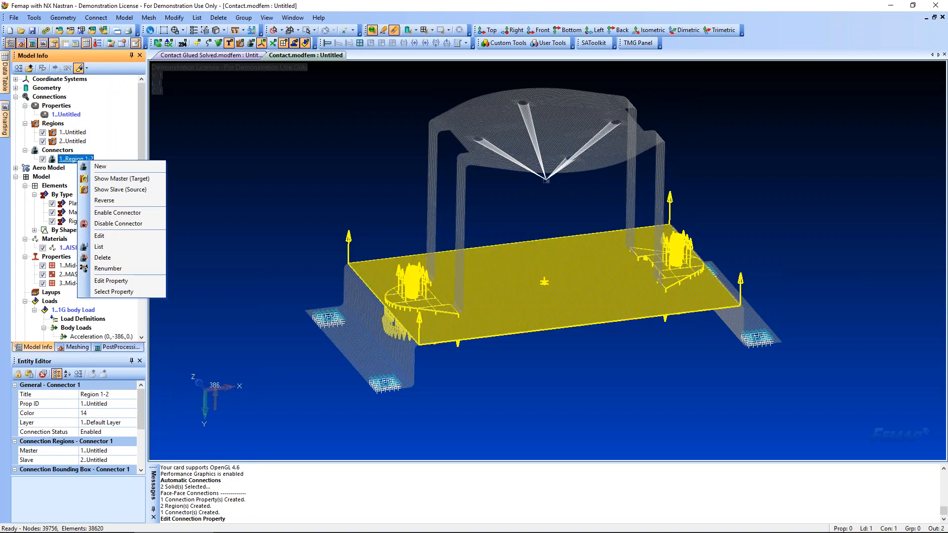
click(100, 236)
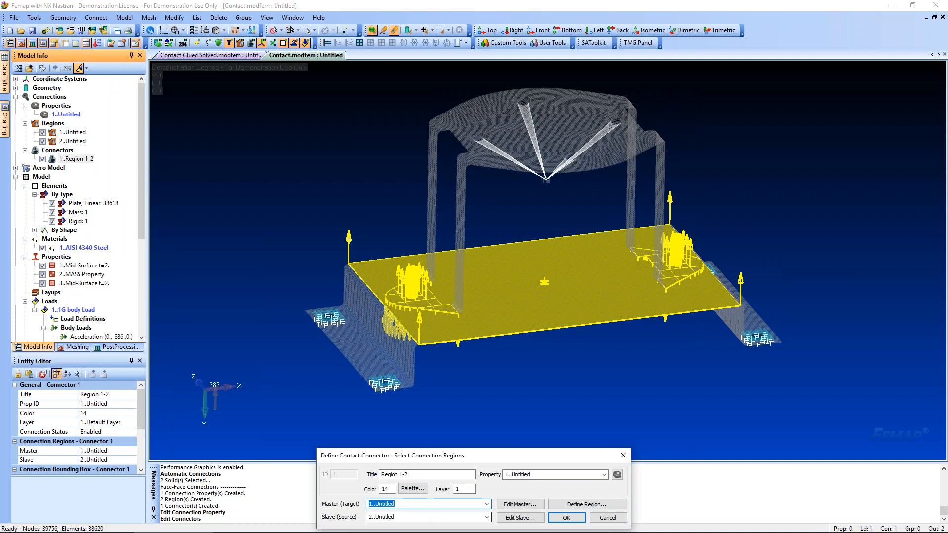
click(603, 473)
click(605, 472)
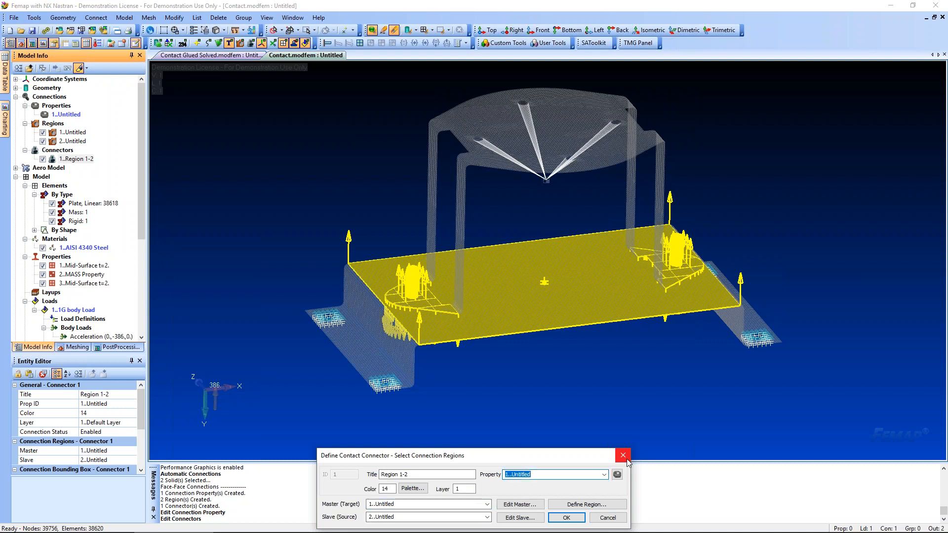
click(624, 456)
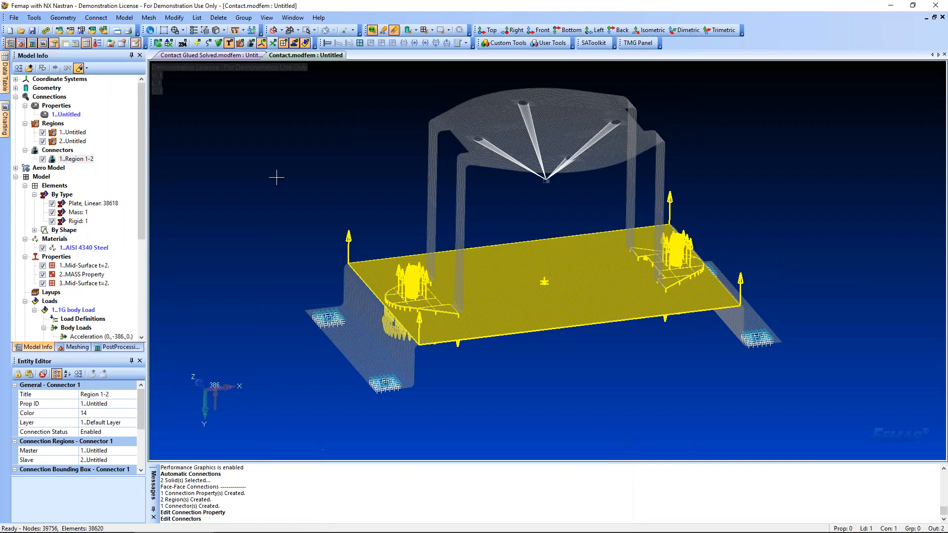
- Run the NX Nastran static analysis and review the f04, f06 and Sparse Matrix Solver output in the analysis monitor
click(46, 31)
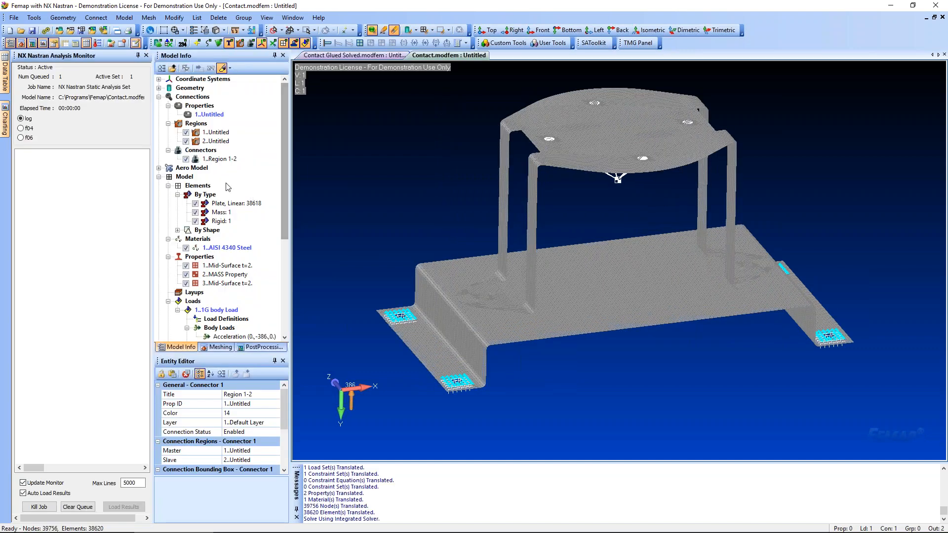
drag(68, 55, 69, 34)
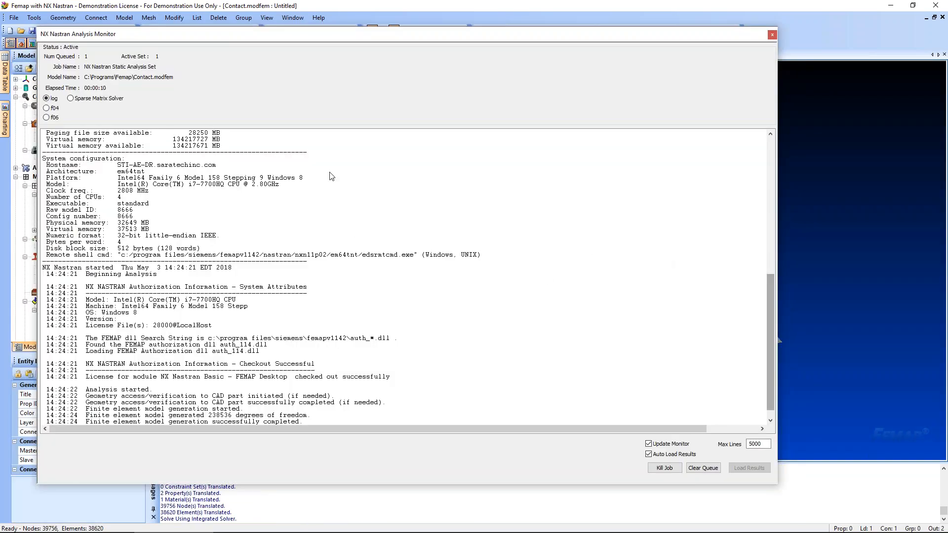
click(55, 108)
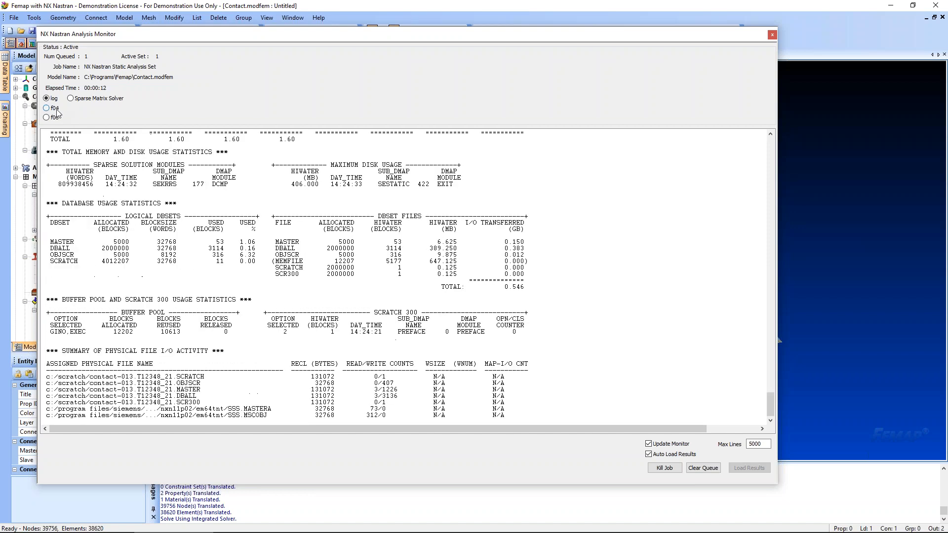
click(56, 119)
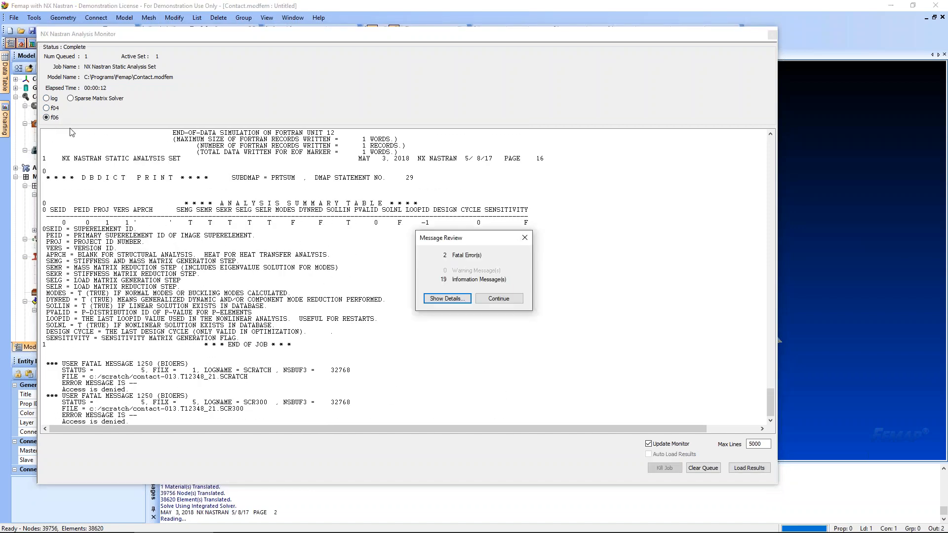
click(509, 303)
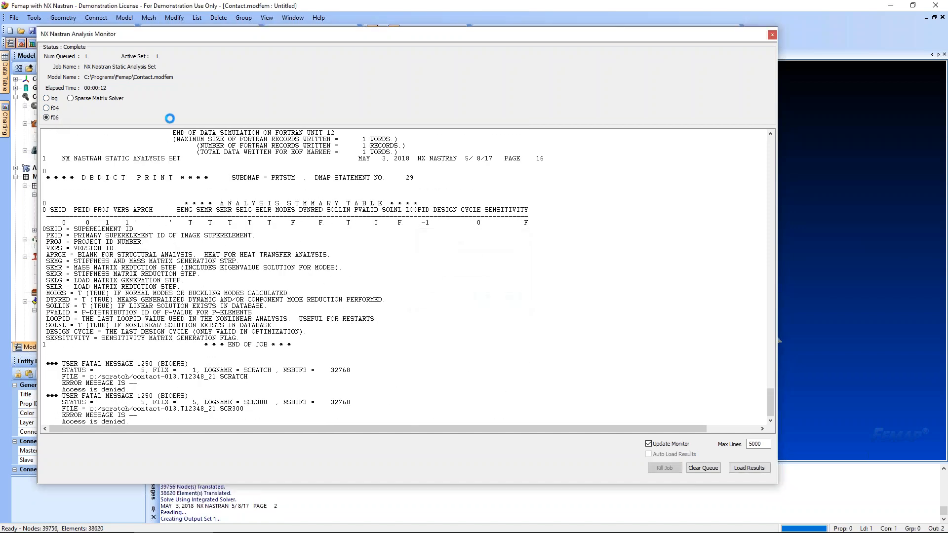
click(114, 101)
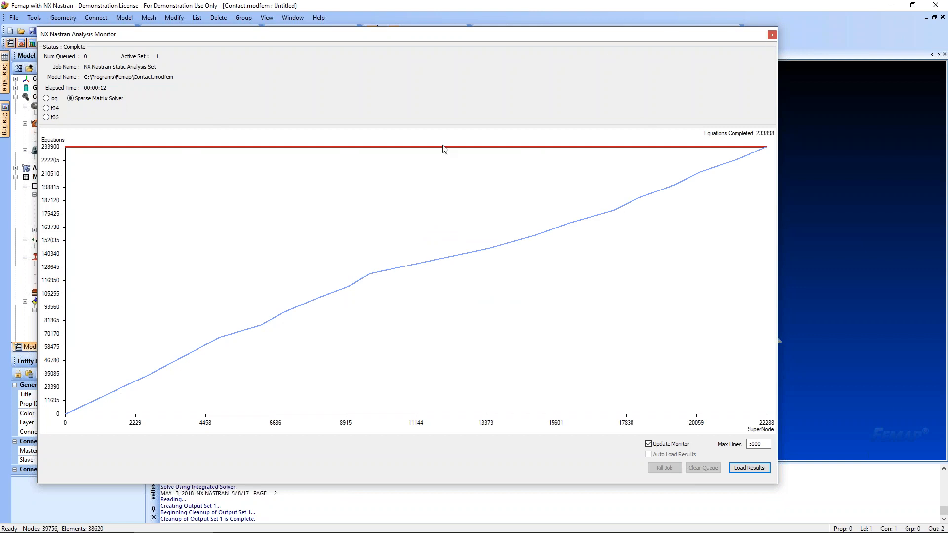
click(773, 35)
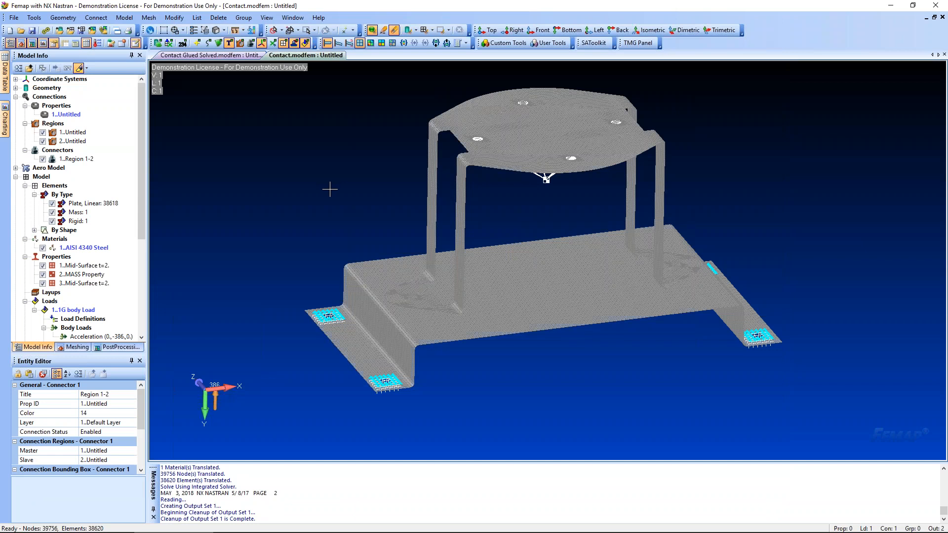
- Display the Plate Top VonMises Stress contour on the deformed Total Translation shape, and turn off Expand Active Only for the postprocessing sections
click(120, 348)
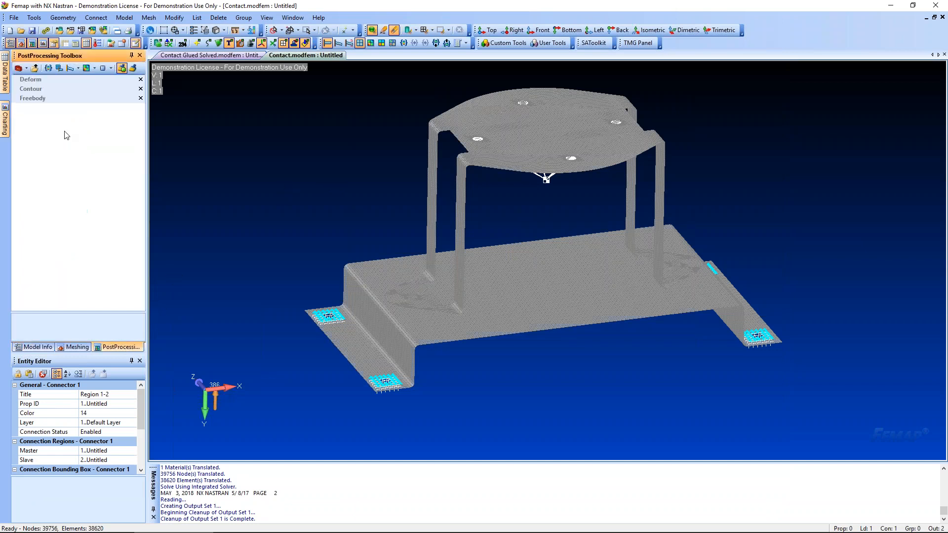
click(65, 89)
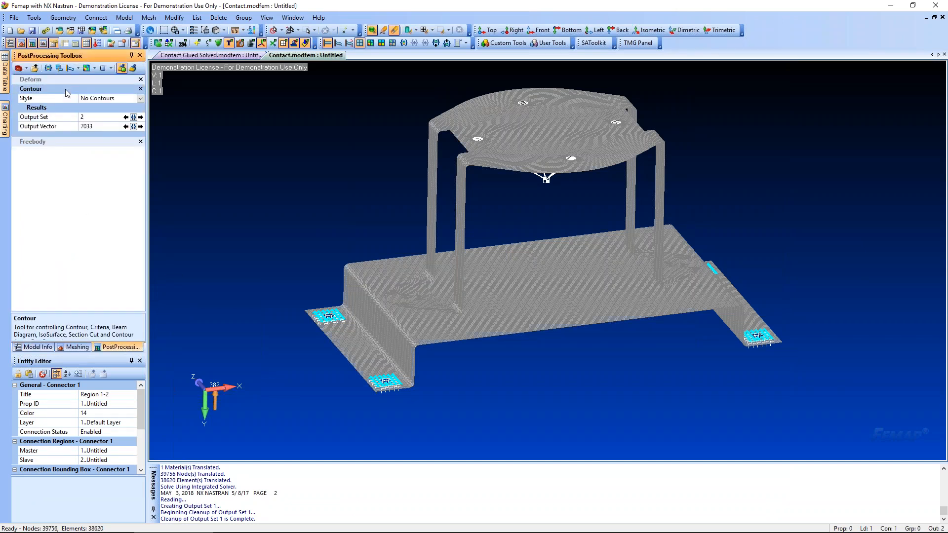
click(96, 99)
click(96, 80)
double_click(96, 90)
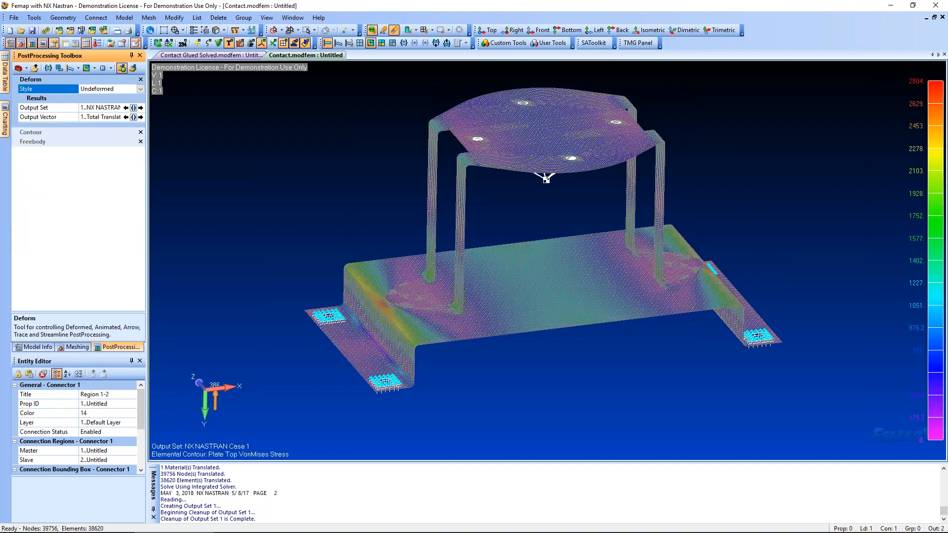
right_click(74, 80)
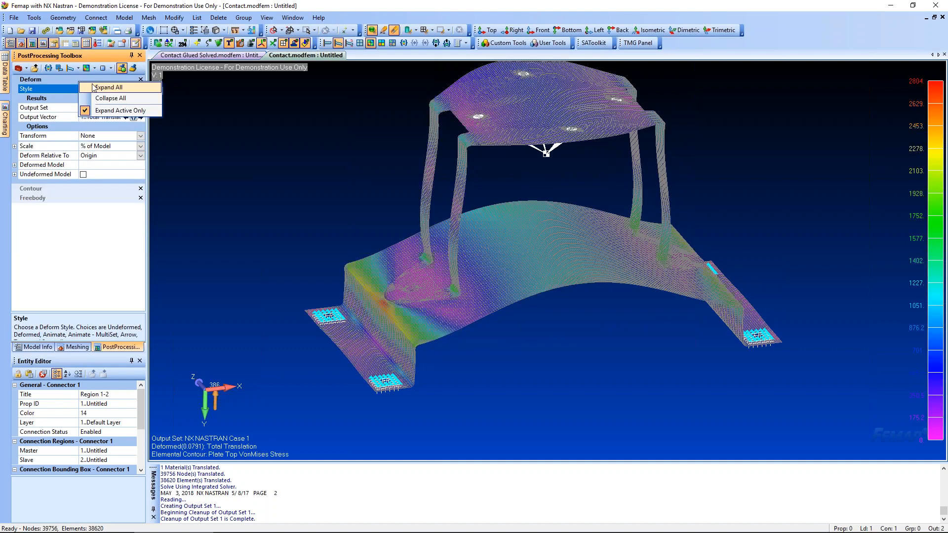
click(104, 110)
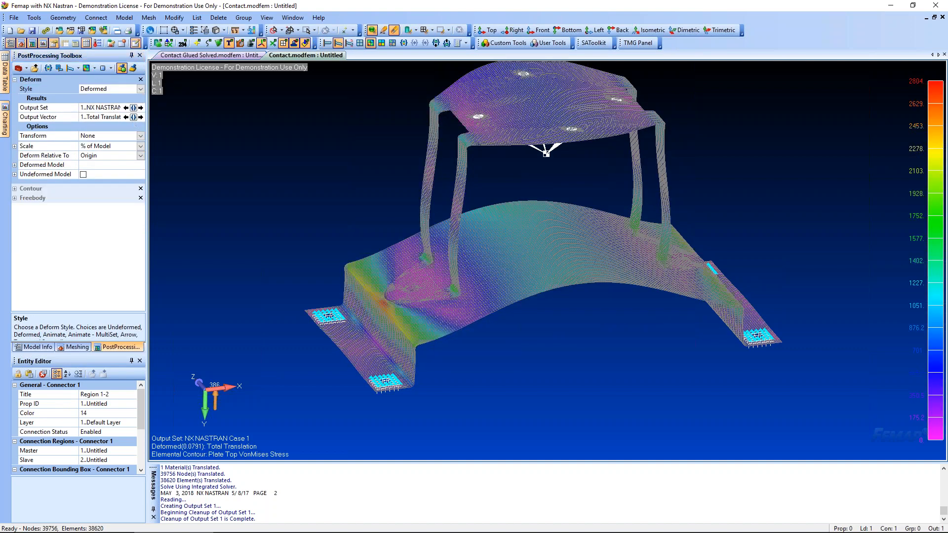
- Turn off the filled element edges and hide the load and constraint symbols on the deformed stress plot
click(218, 31)
click(243, 86)
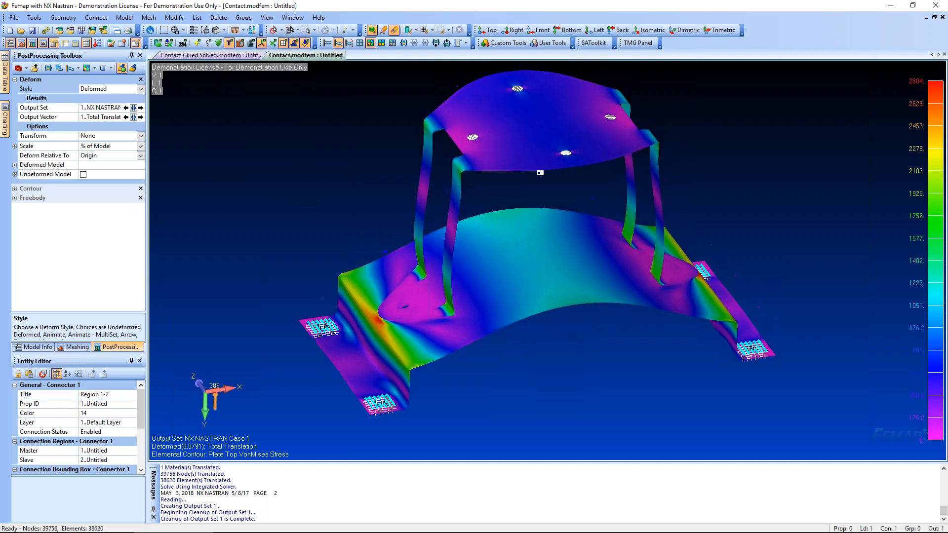
click(295, 44)
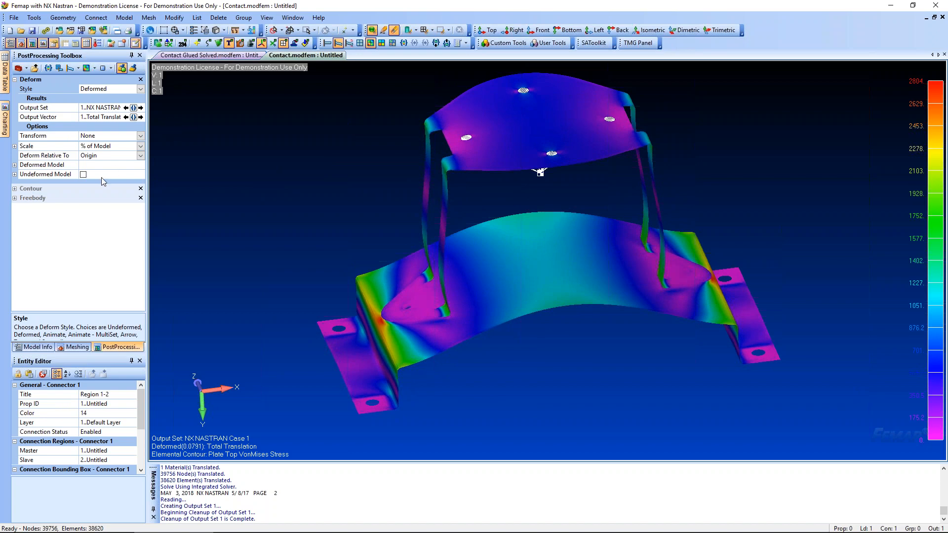
- Expand the contour options, animate the bracket's deformation with its stress contour, and return to the static deformed view
click(16, 190)
click(349, 43)
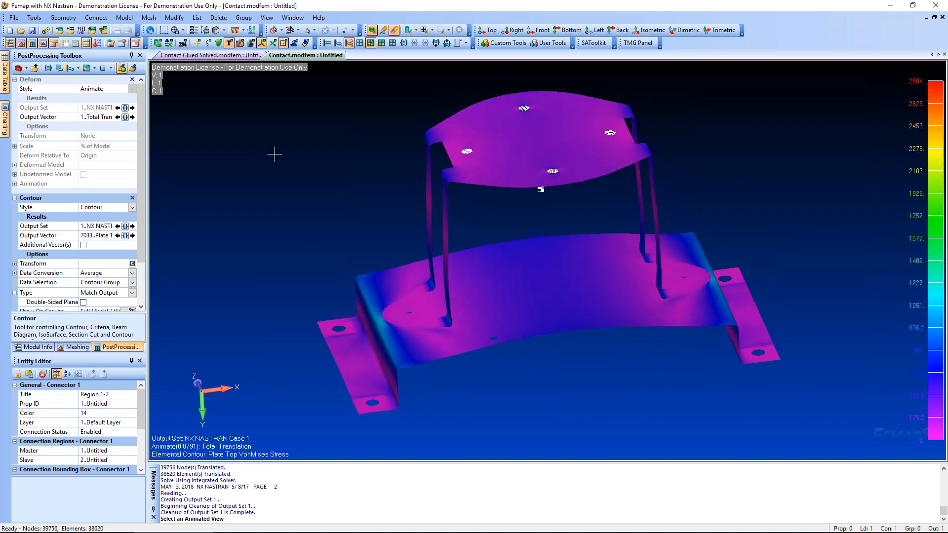
click(338, 43)
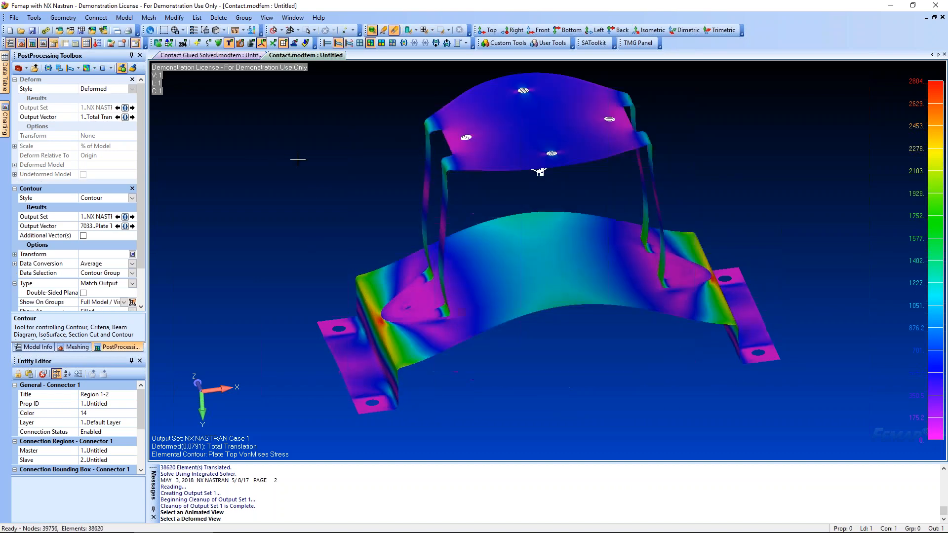
- Return the model to an undeformed view without contours and turn the filled element edges back on
click(360, 43)
click(327, 43)
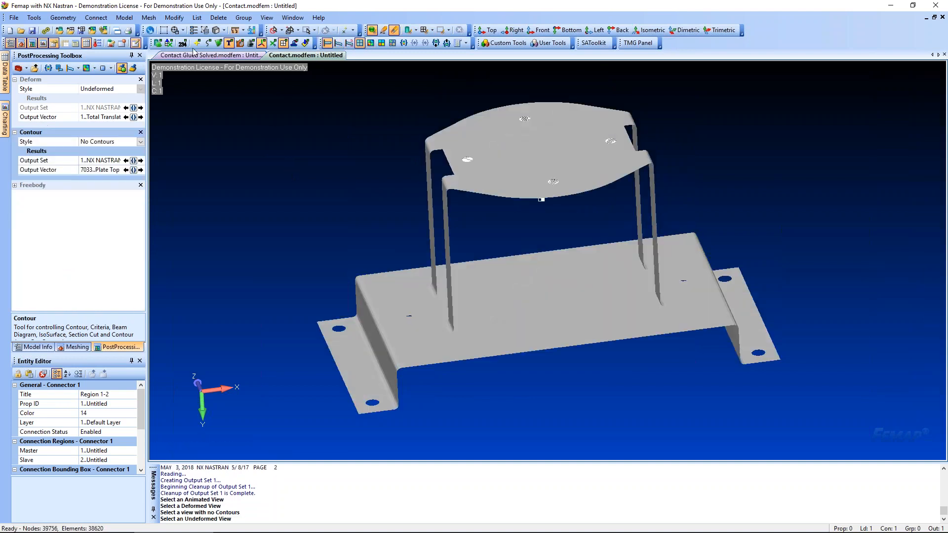
click(223, 30)
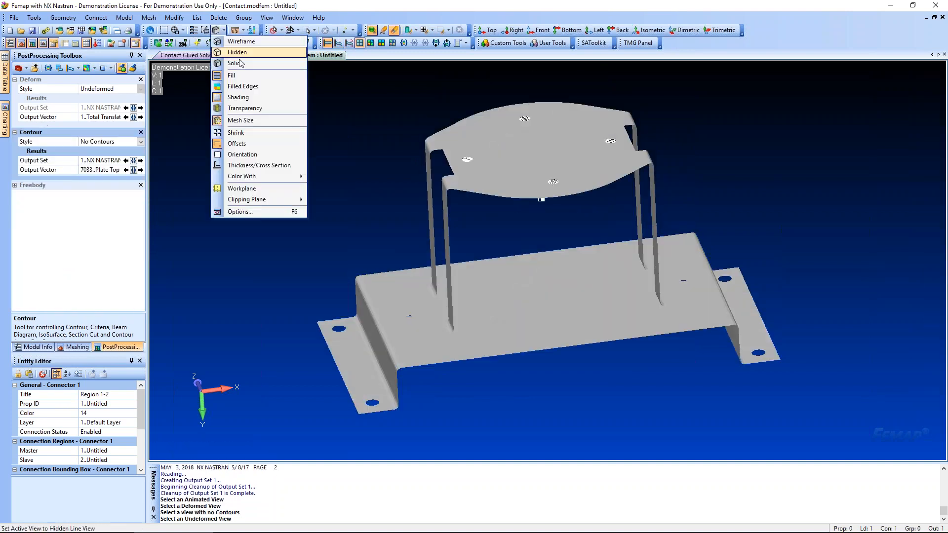
click(243, 86)
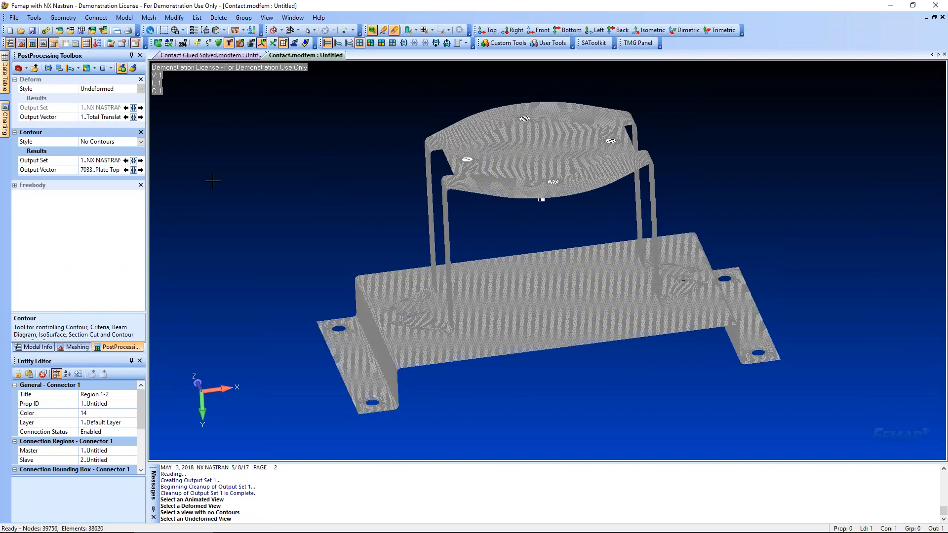
- Delete all connection properties, regions and connectors from the model
click(35, 347)
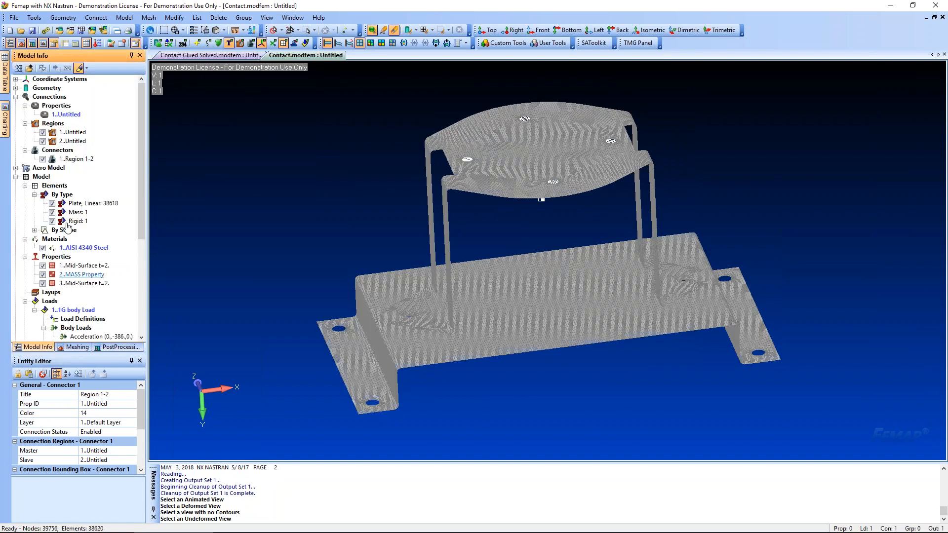
right_click(52, 98)
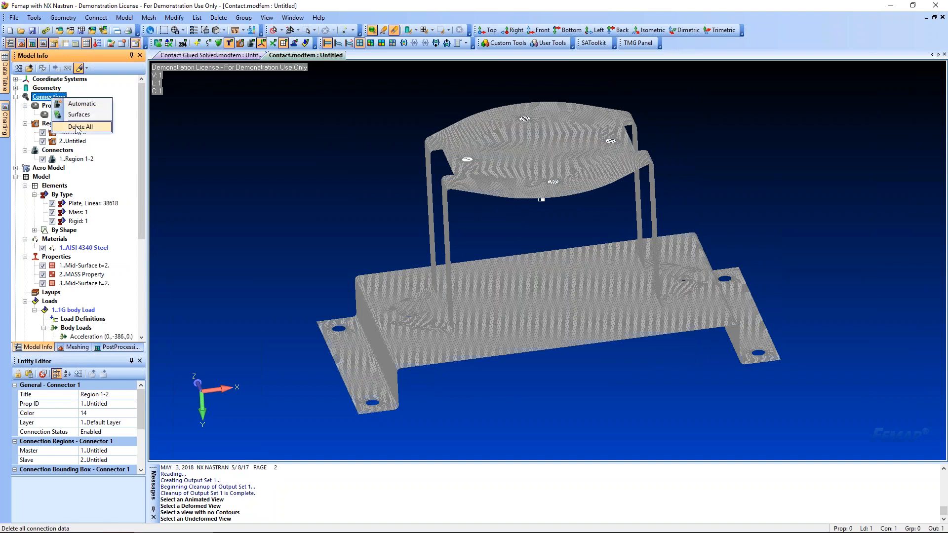
click(74, 128)
click(451, 284)
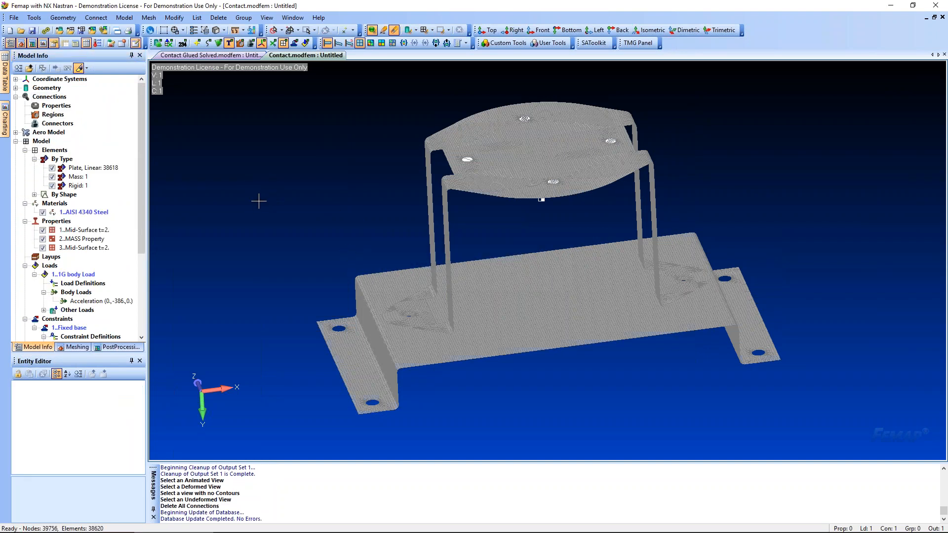
- Start the Hole To Hole Fastener meshing tool and select the four lower-rim curves of the first foot's hole as the fastener bottom
middle_drag(272, 199, 320, 205)
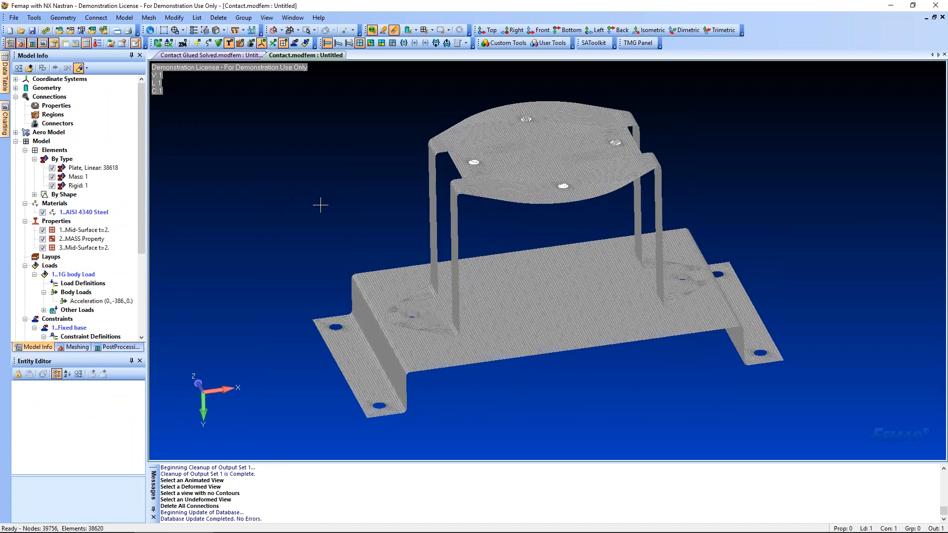
click(505, 43)
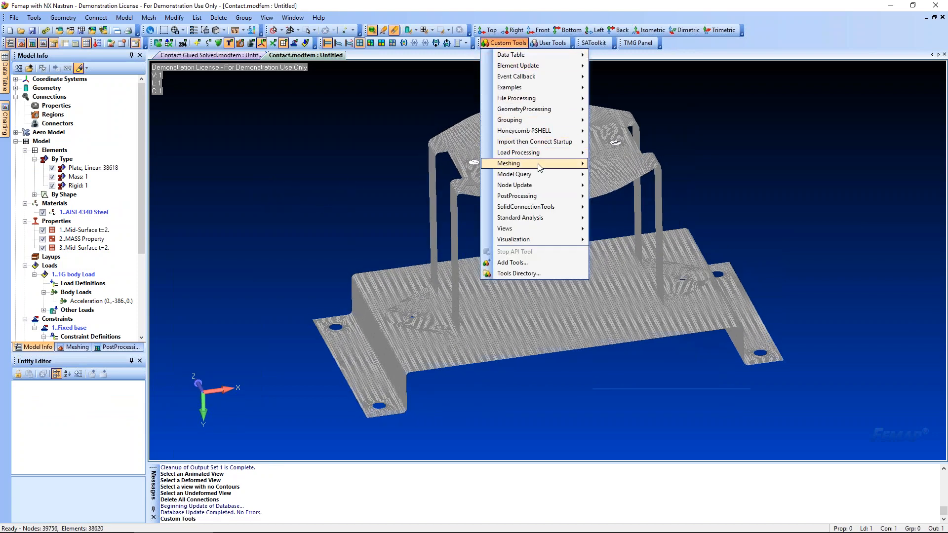
mouse_move(539, 167)
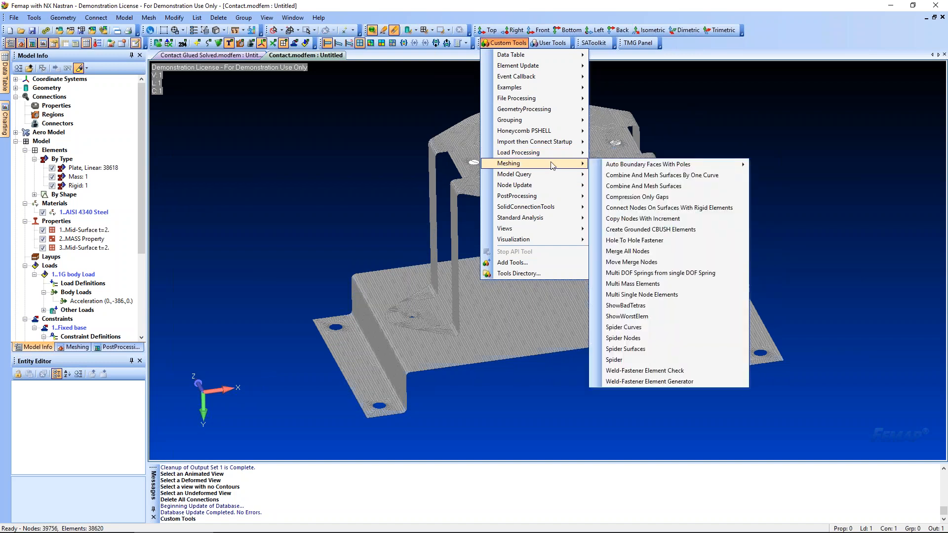
click(667, 246)
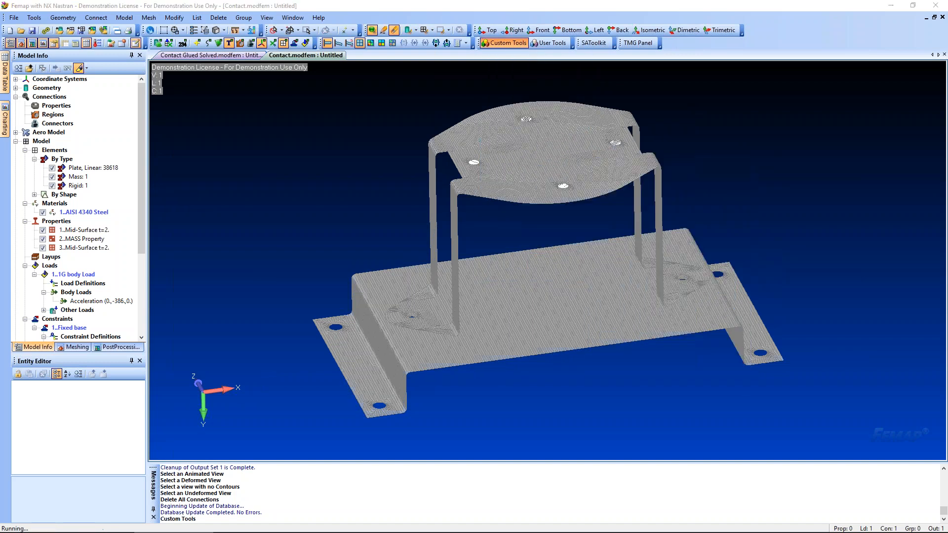
scroll(410, 315, up, 10)
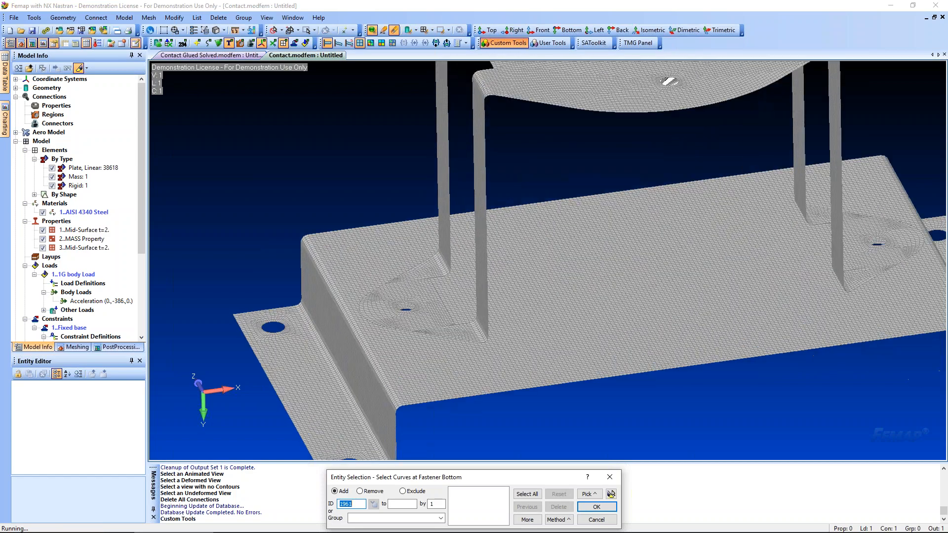
scroll(419, 306, up, 6)
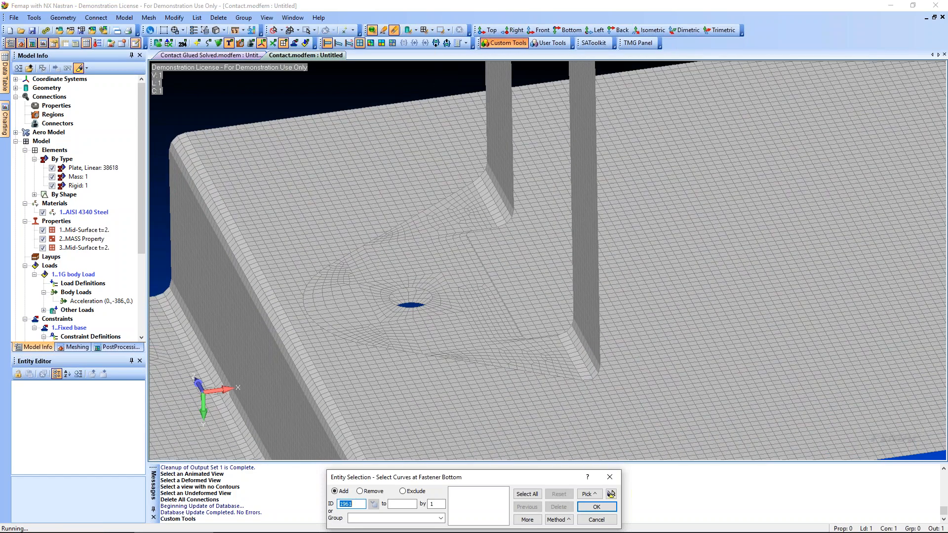
click(404, 299)
click(404, 305)
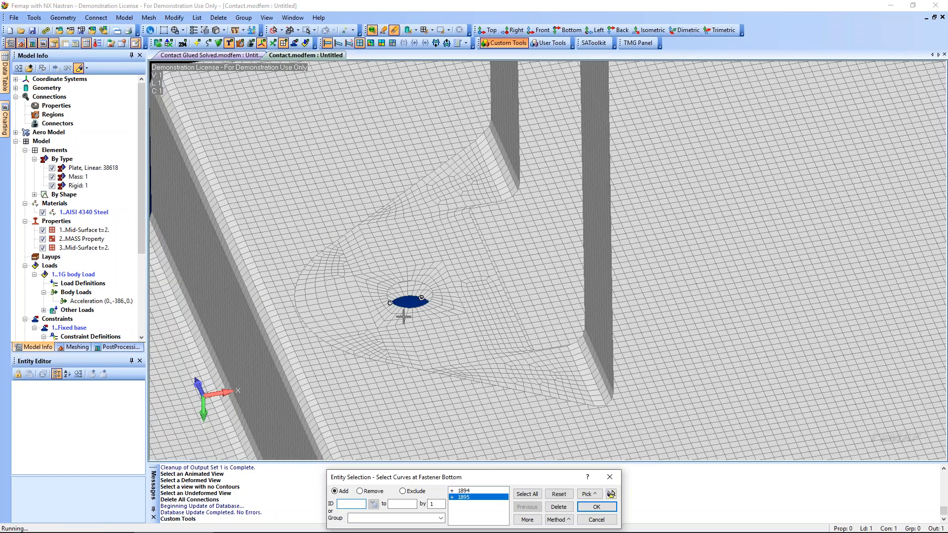
click(401, 316)
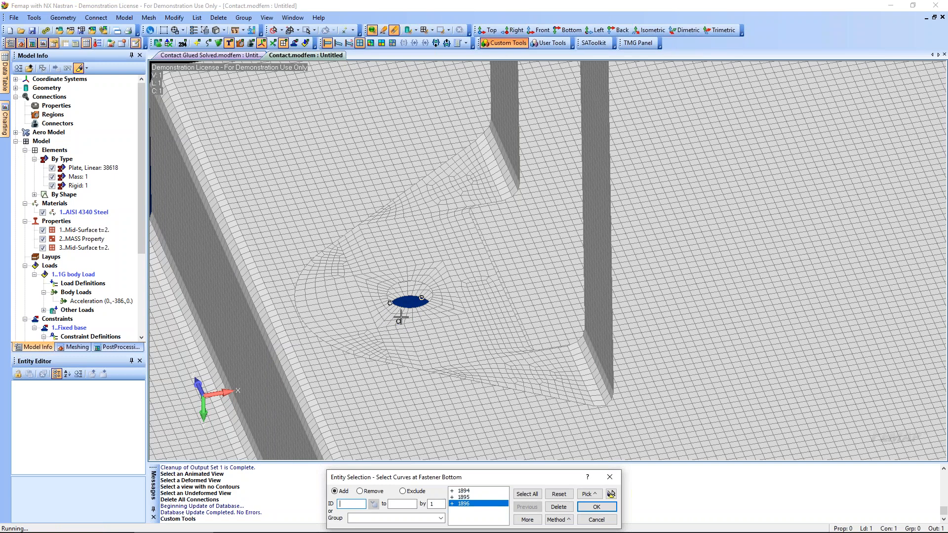
click(434, 308)
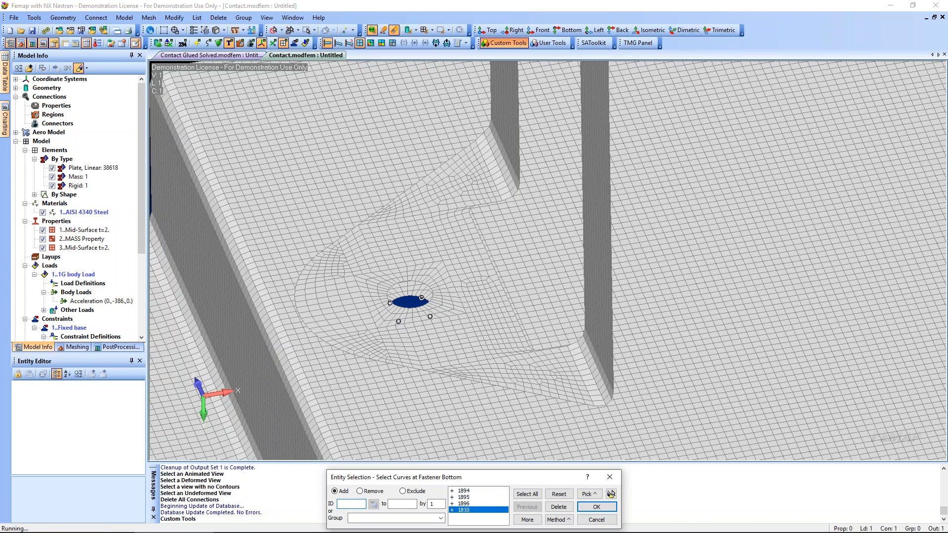
click(611, 494)
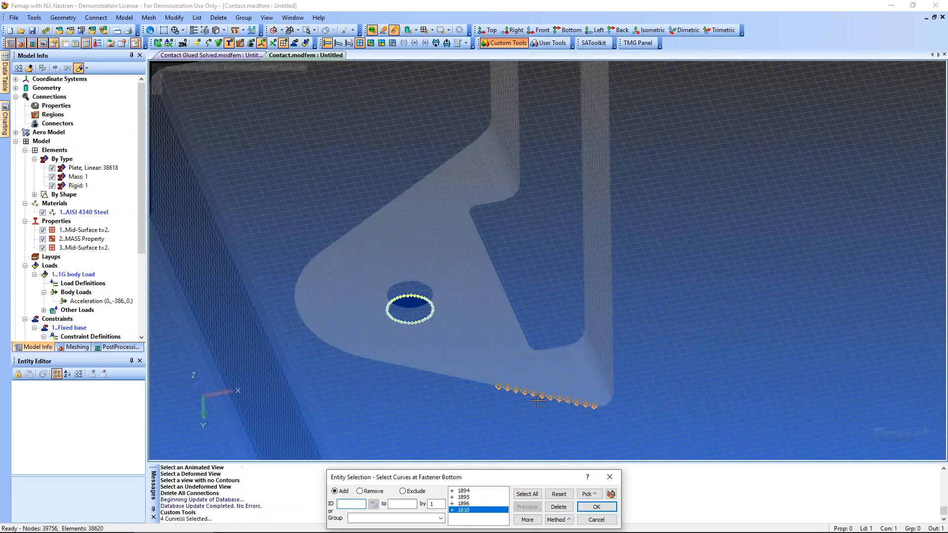
- Select the first hole's four upper-rim curves as the fastener top and create the fastener with diameter 5 in AISI 4340 Steel
click(417, 284)
click(404, 303)
click(430, 300)
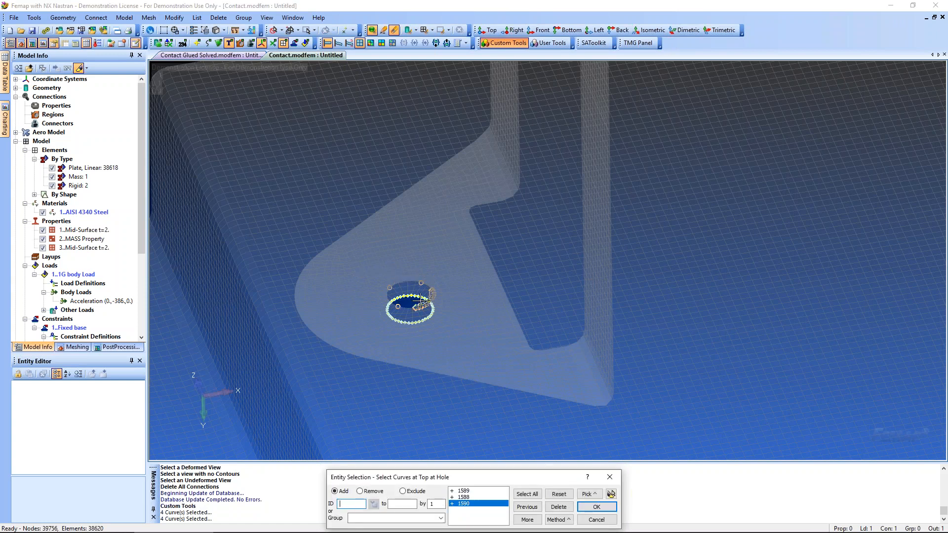
click(398, 307)
click(611, 495)
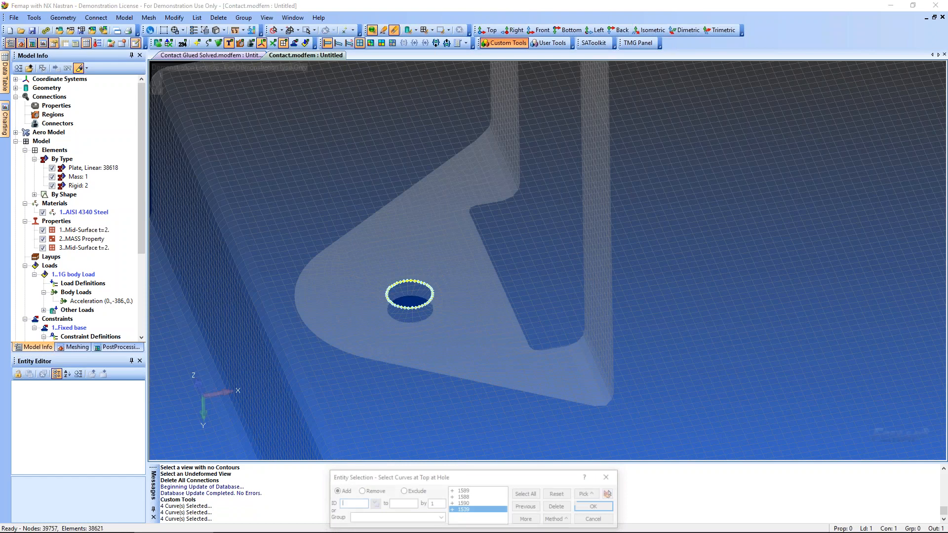
key(Return)
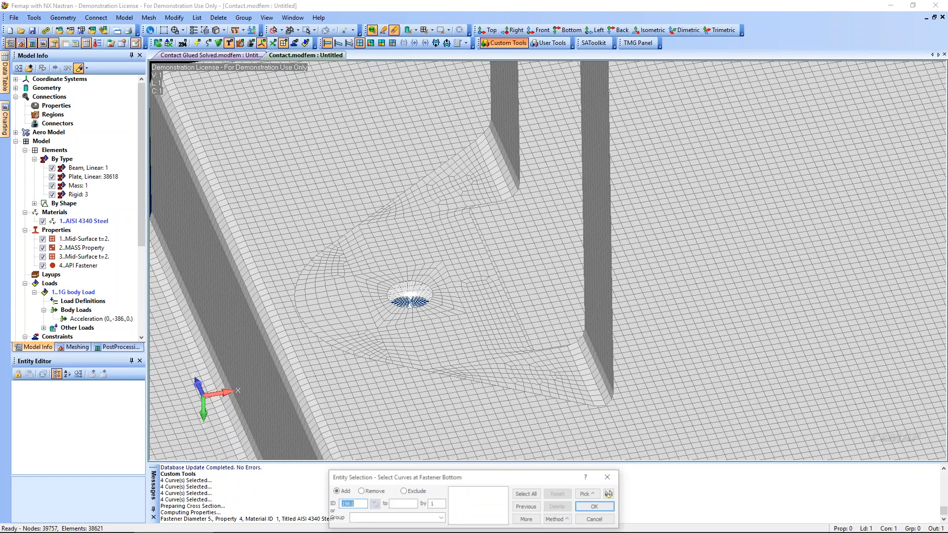
- Select the four lower-rim curves of the opposite foot's hole as the second fastener's bottom, removing the mistakenly picked upper curve
middle_drag(722, 242, 490, 268)
scroll(484, 261, down, 2)
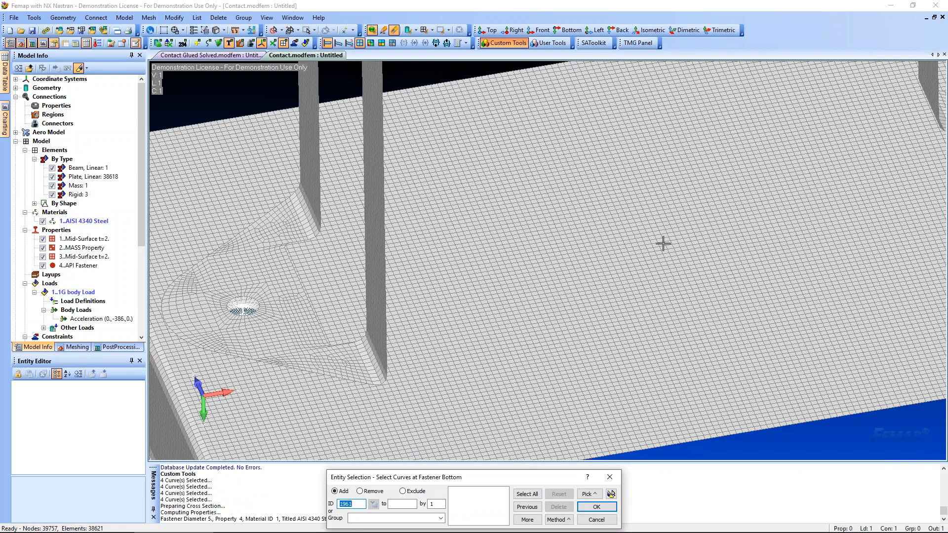
middle_drag(781, 194, 397, 296)
scroll(656, 302, down, 1)
scroll(691, 307, up, 1)
scroll(624, 257, up, 3)
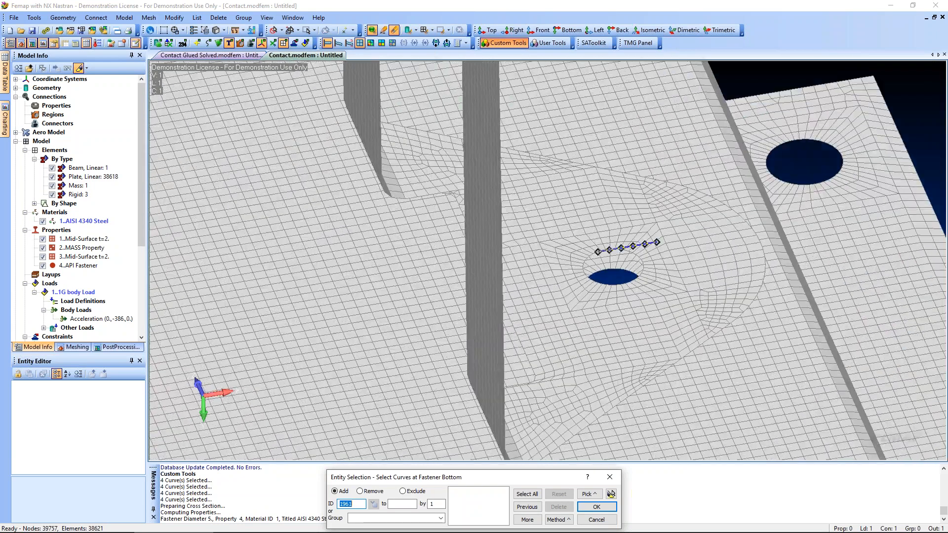
click(630, 256)
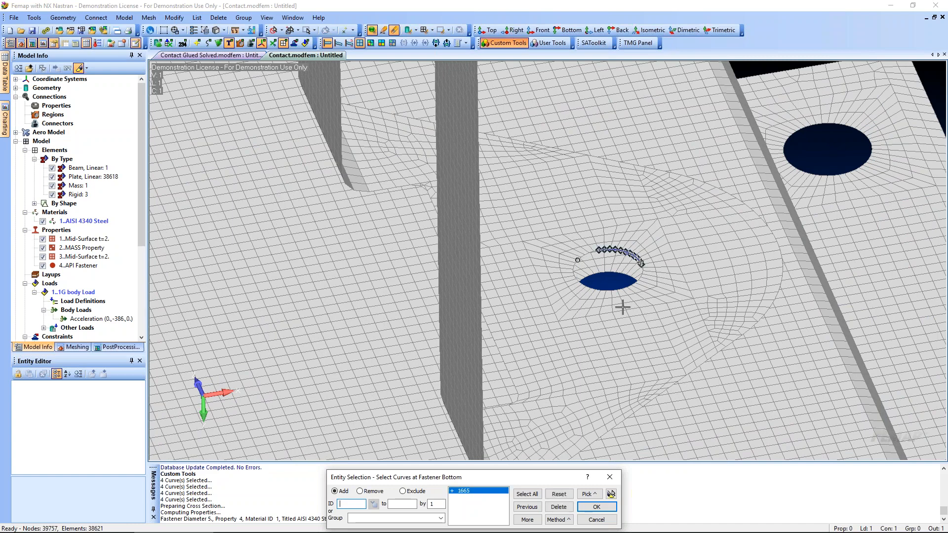
click(560, 508)
click(617, 274)
click(585, 286)
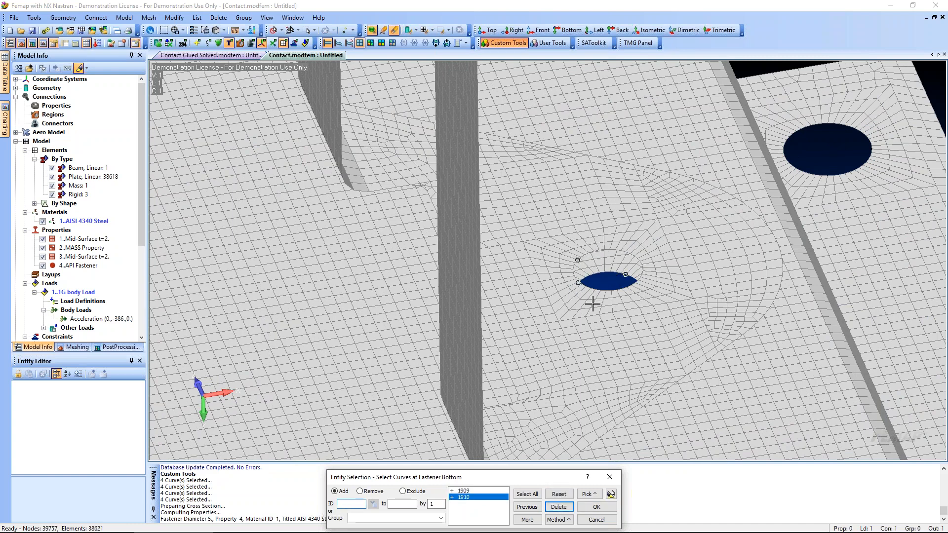
click(588, 306)
click(645, 300)
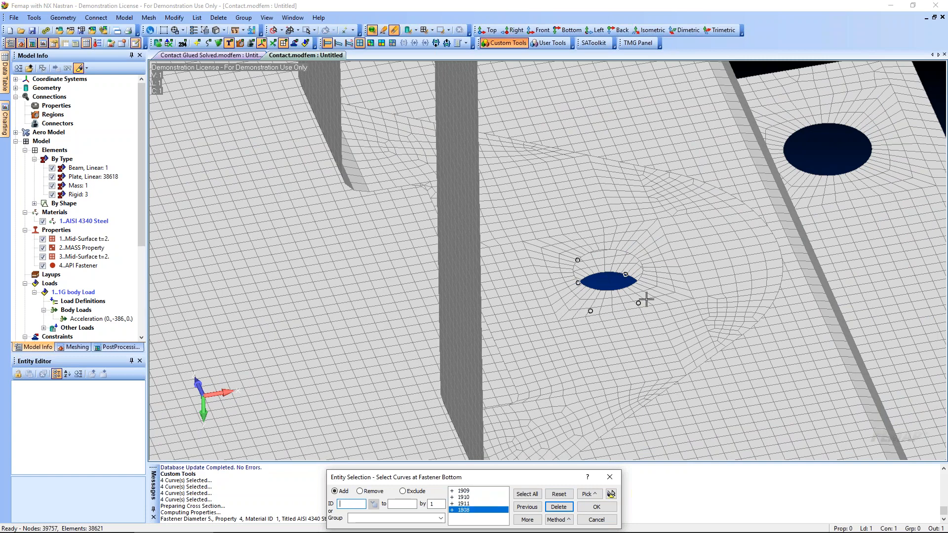
click(612, 494)
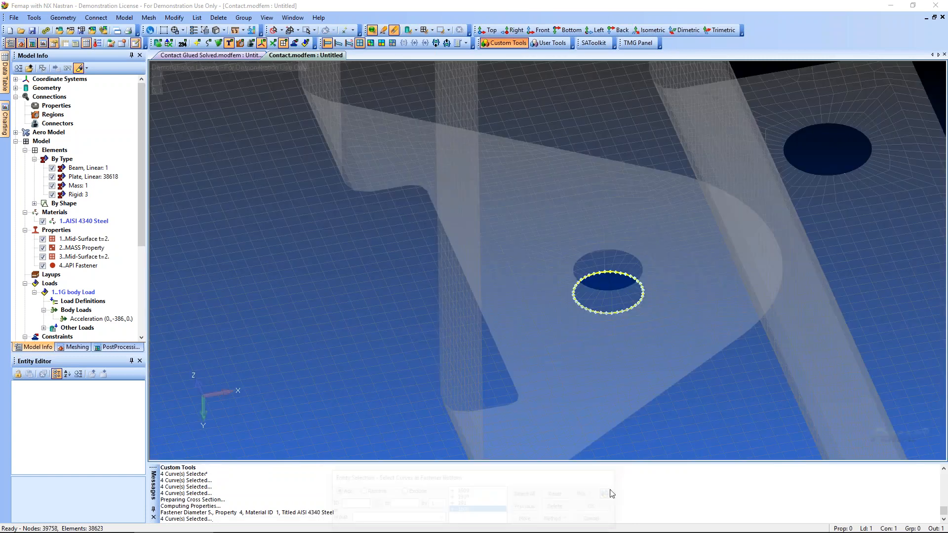
- Select the second hole's four upper-rim curves as the top, create the fastener, and end the fastener tool
click(621, 254)
click(625, 253)
click(593, 287)
click(637, 281)
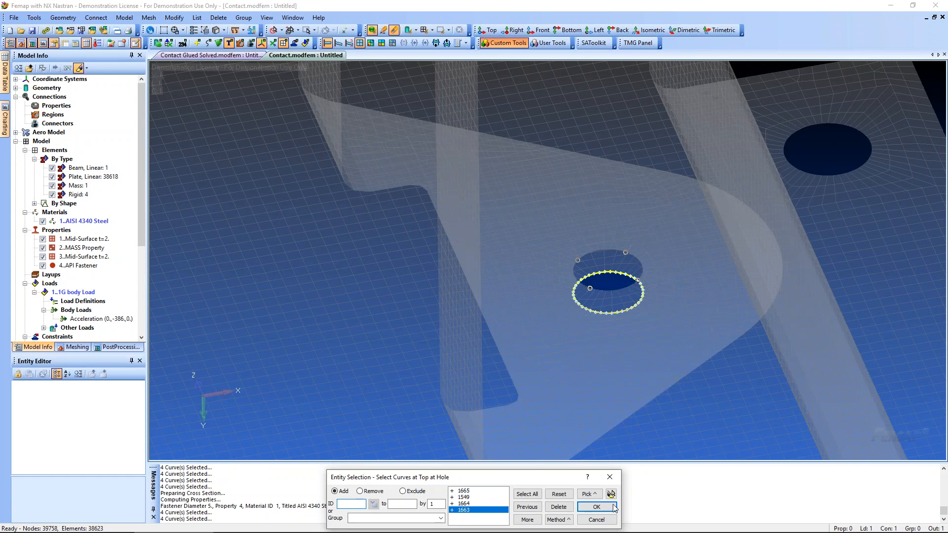
click(597, 507)
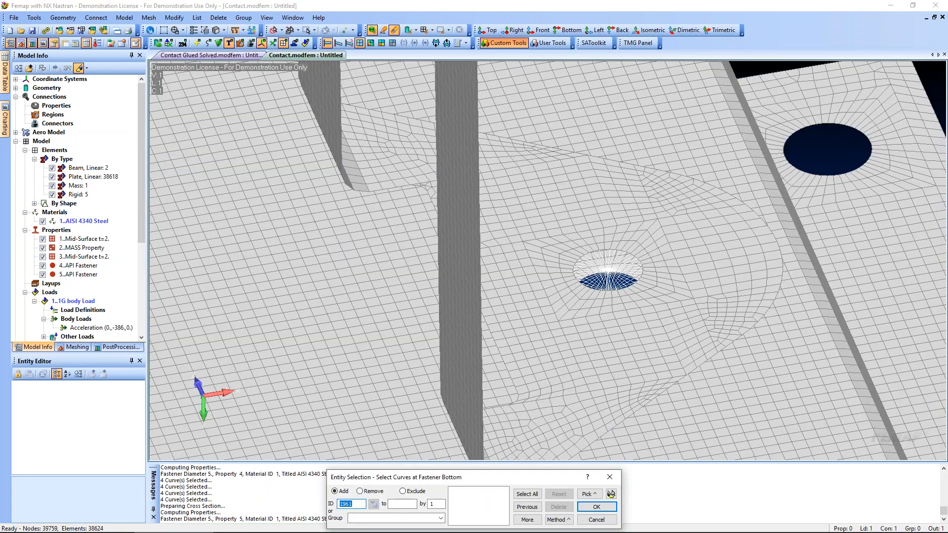
click(610, 476)
scroll(592, 302, down, 2)
scroll(593, 286, down, 6)
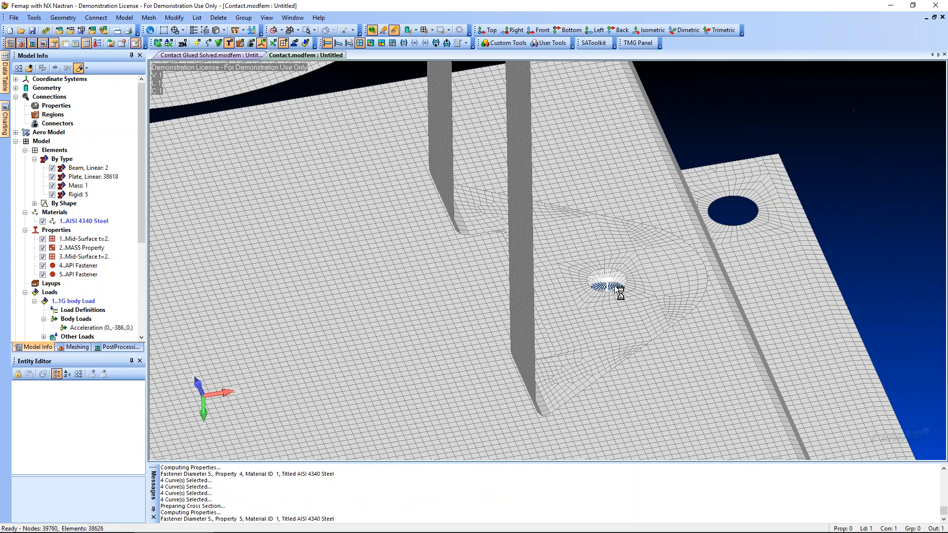
scroll(581, 280, down, 2)
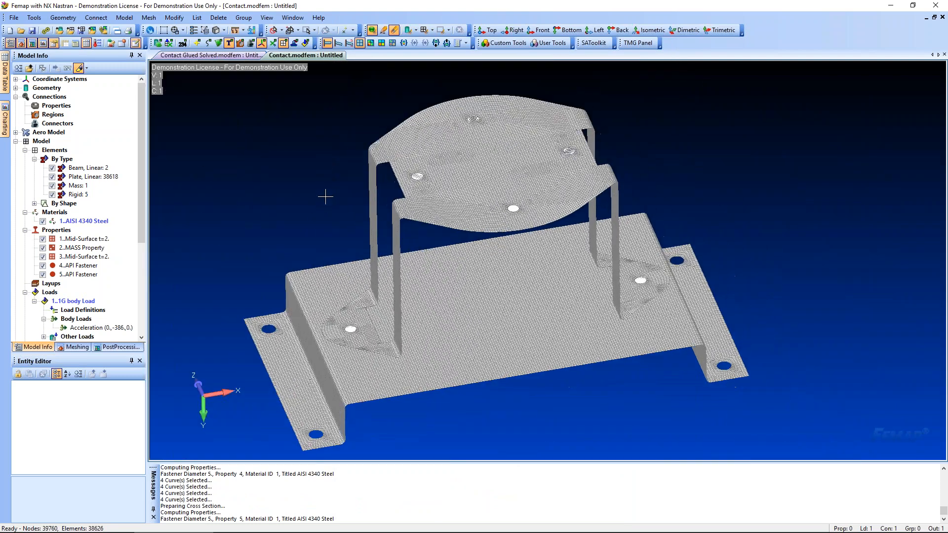
middle_drag(325, 196, 326, 188)
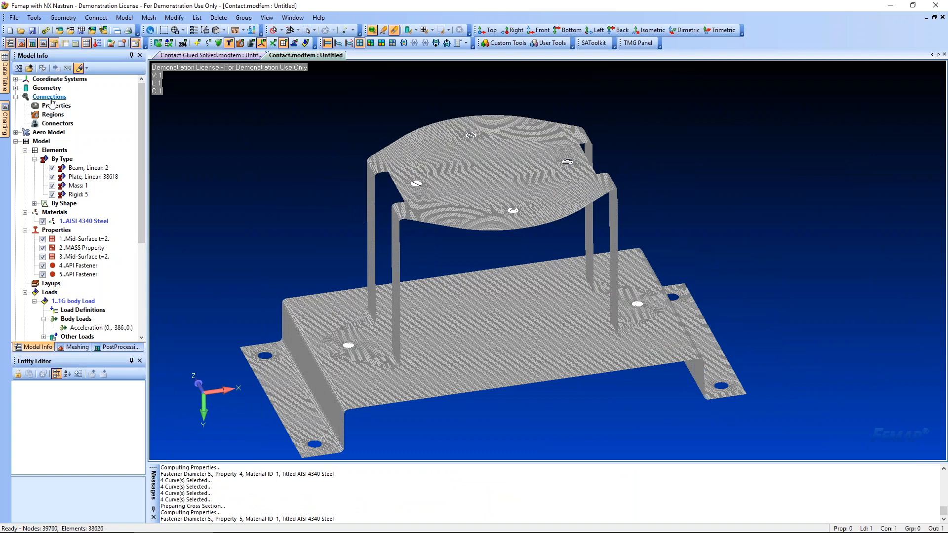
- Start a new connector and create its Contact property with friction 0.2 and a maximum contact search distance of 2
right_click(60, 128)
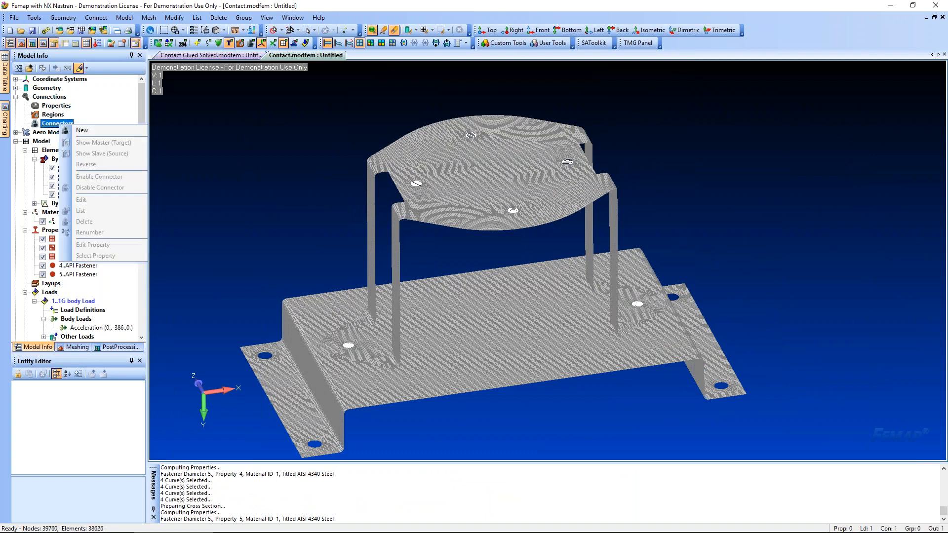
click(83, 131)
drag(524, 460, 546, 403)
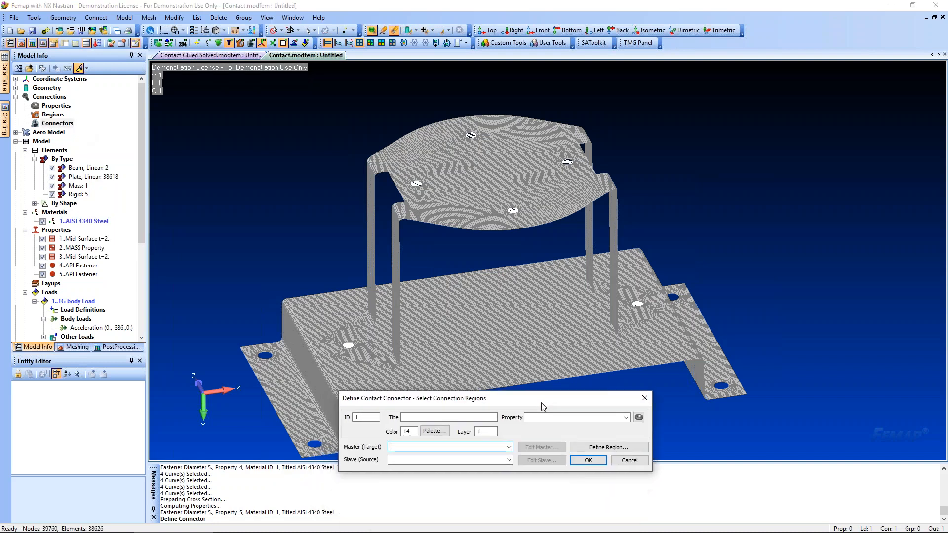
click(639, 417)
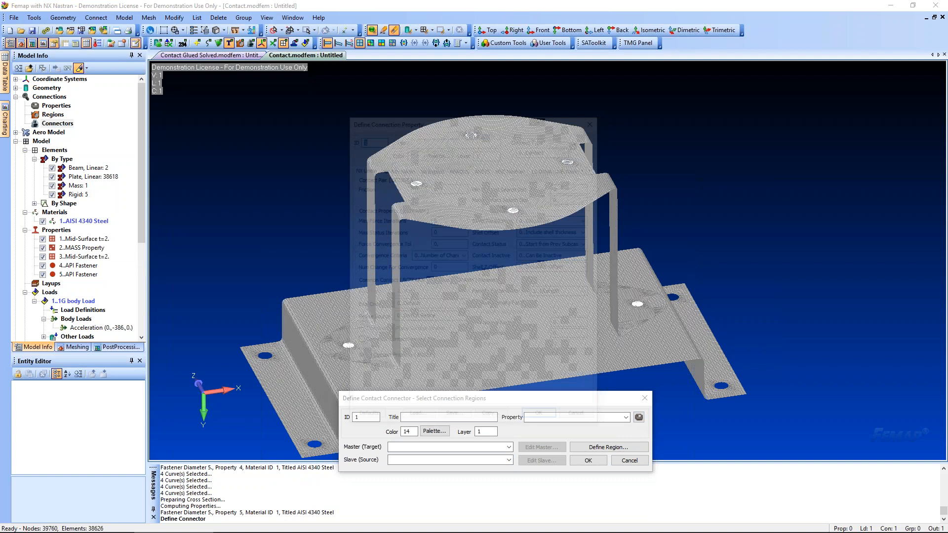
click(371, 423)
click(435, 187)
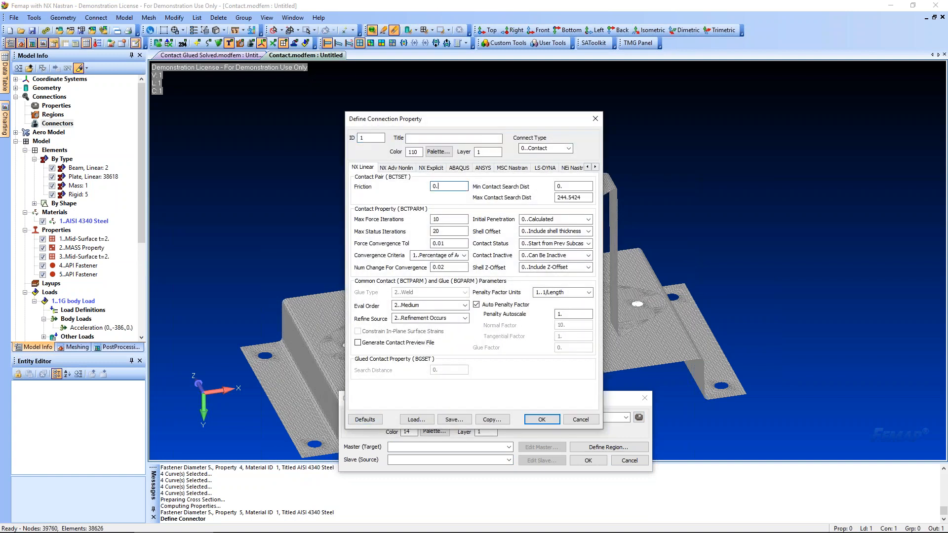
key(Tab)
key(Tab)
text(2)
click(542, 420)
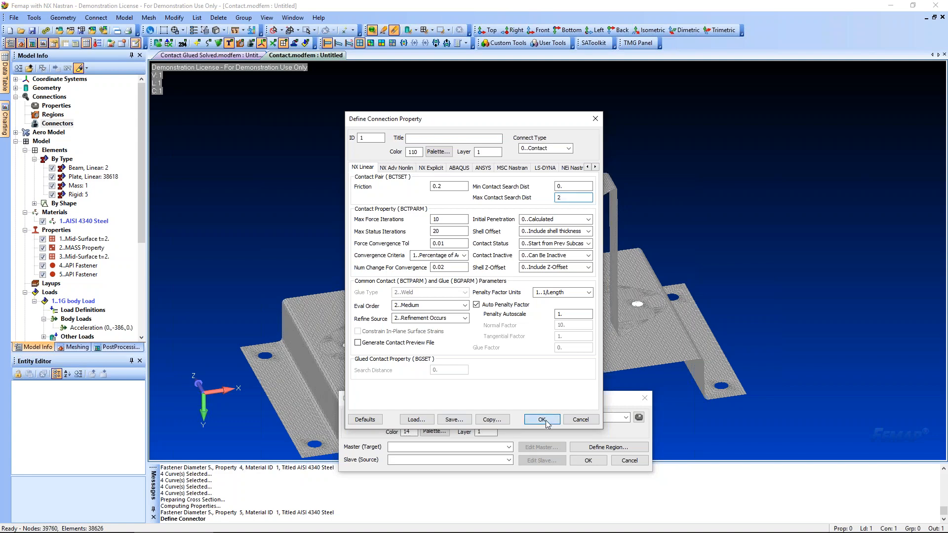
- Define a deformable connection region from the surfaces of both bracket feet and assign it as the connector's master
click(594, 448)
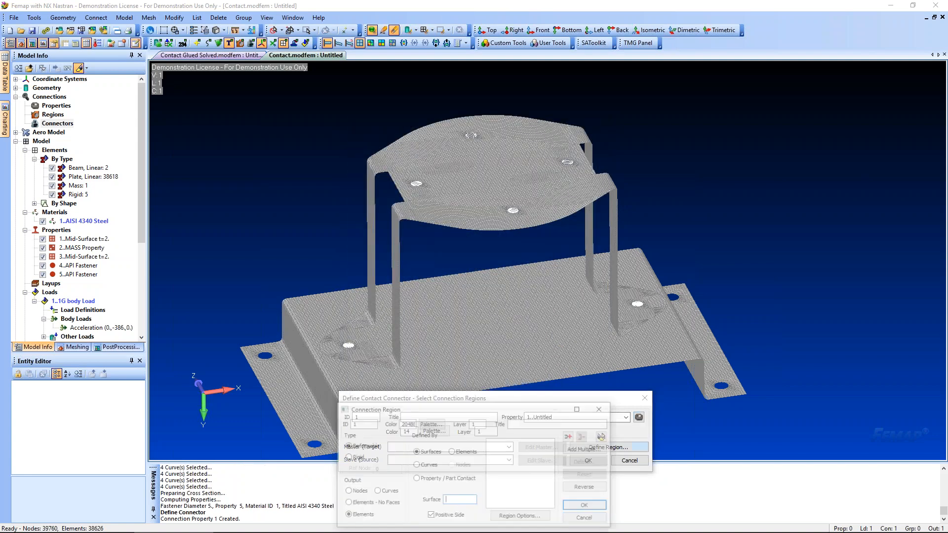
middle_drag(482, 272, 439, 244)
middle_drag(316, 280, 298, 237)
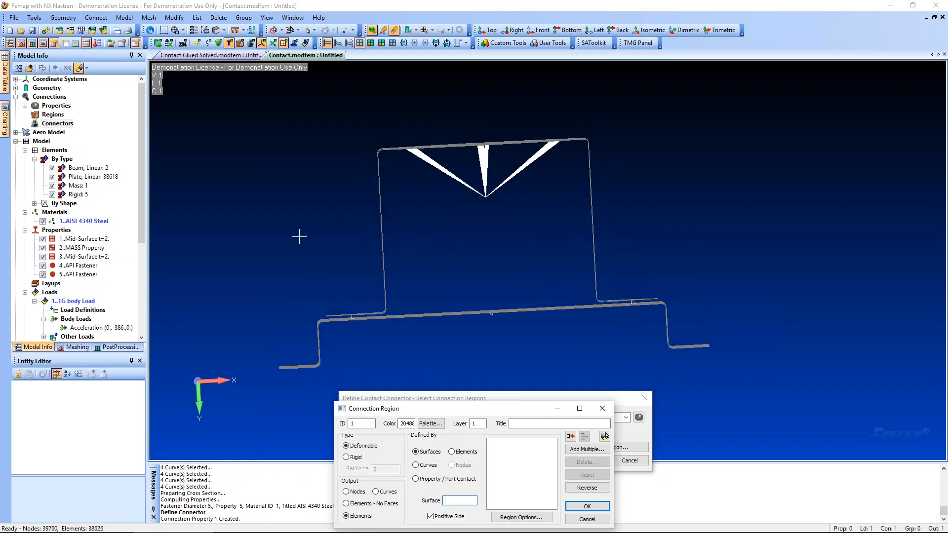
click(588, 449)
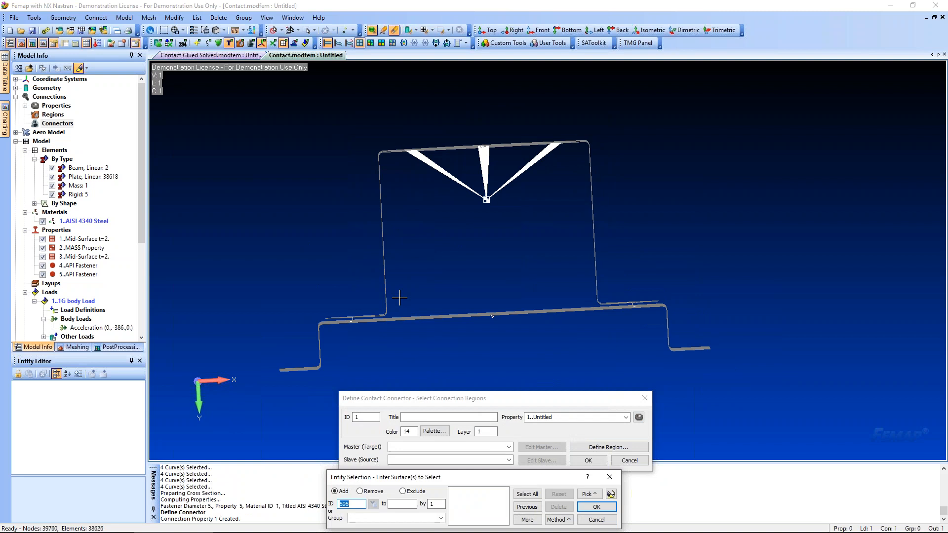
click(493, 31)
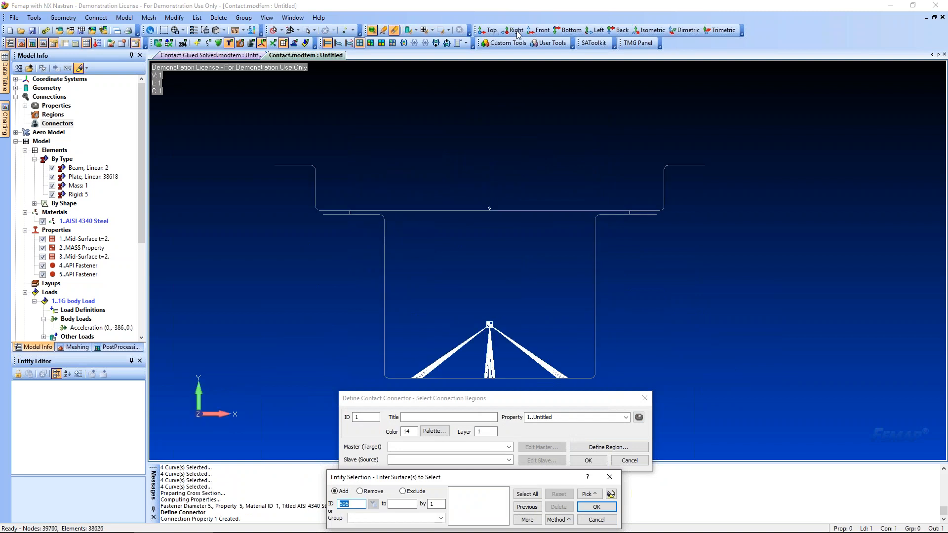
scroll(333, 204, up, 3)
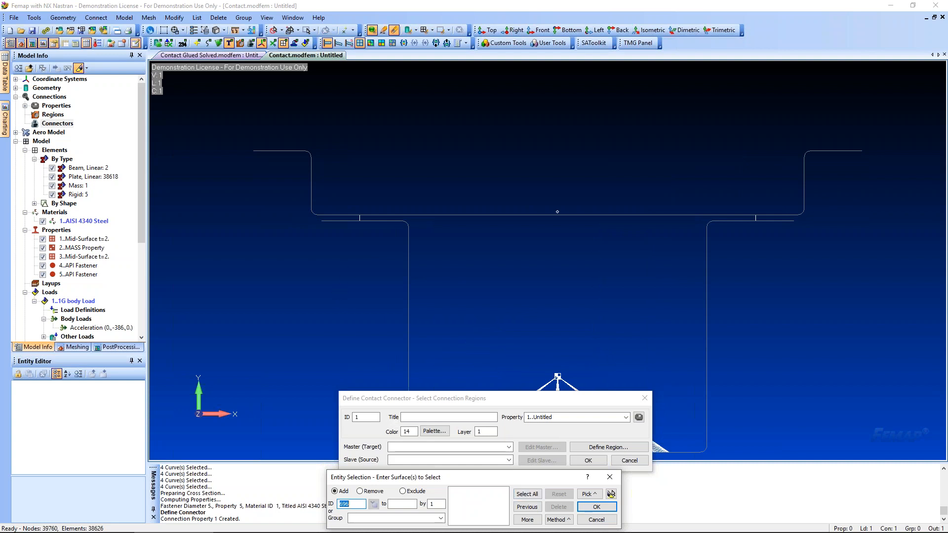
drag(312, 219, 803, 222)
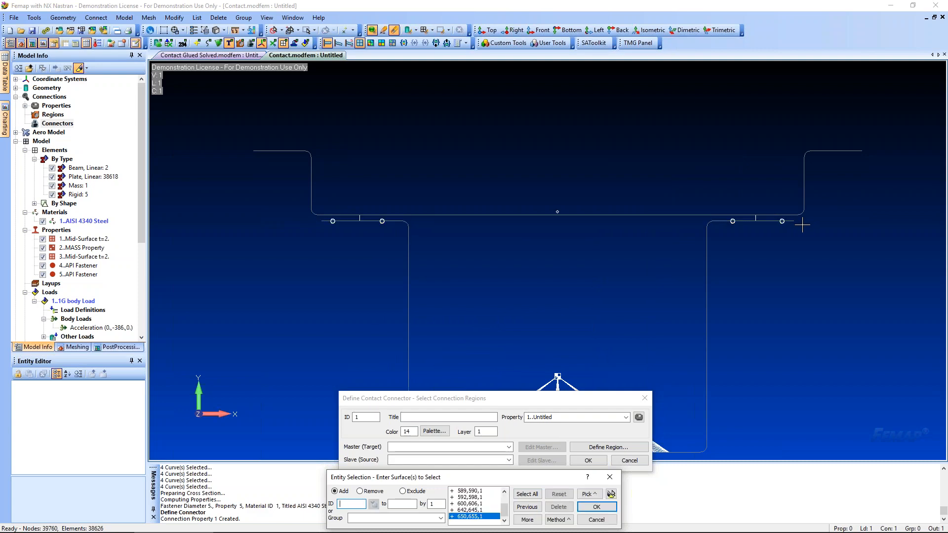
click(612, 495)
middle_drag(353, 323, 525, 331)
click(597, 507)
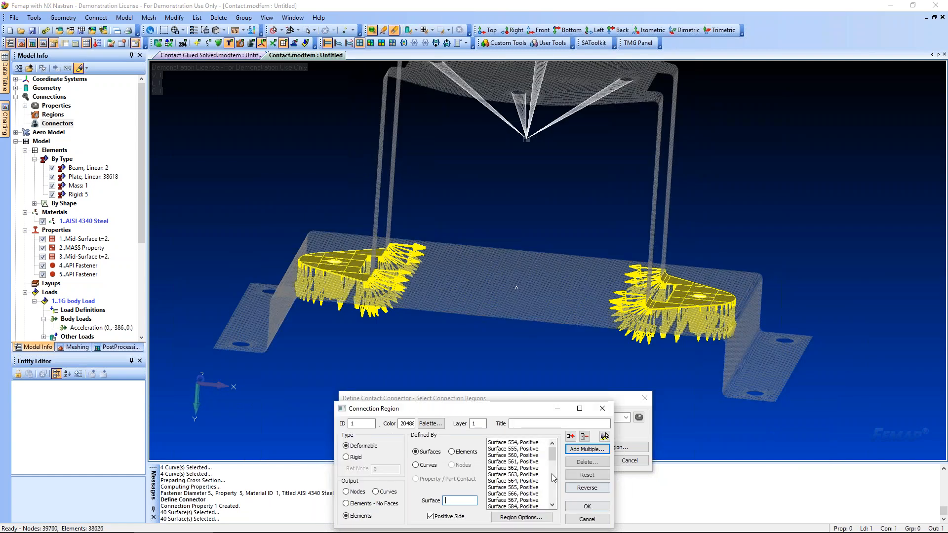
click(588, 507)
click(509, 447)
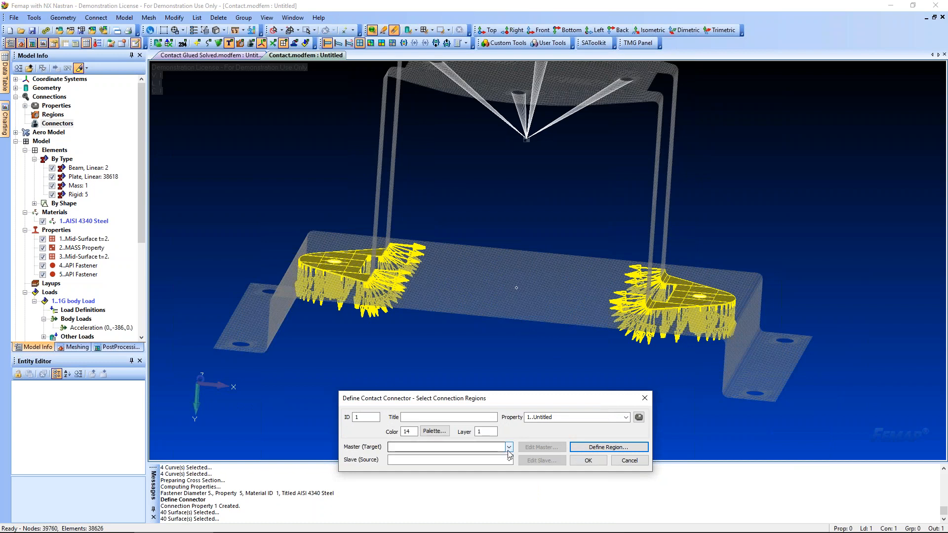
click(451, 456)
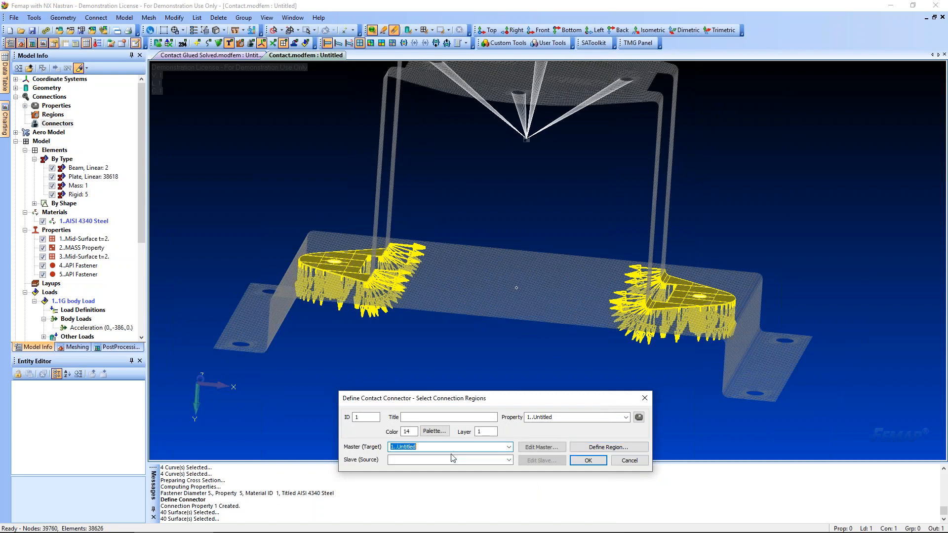
- Define a second region on the positive side of the base plate's large flat surface, assign it as slave, and create the connector
click(591, 448)
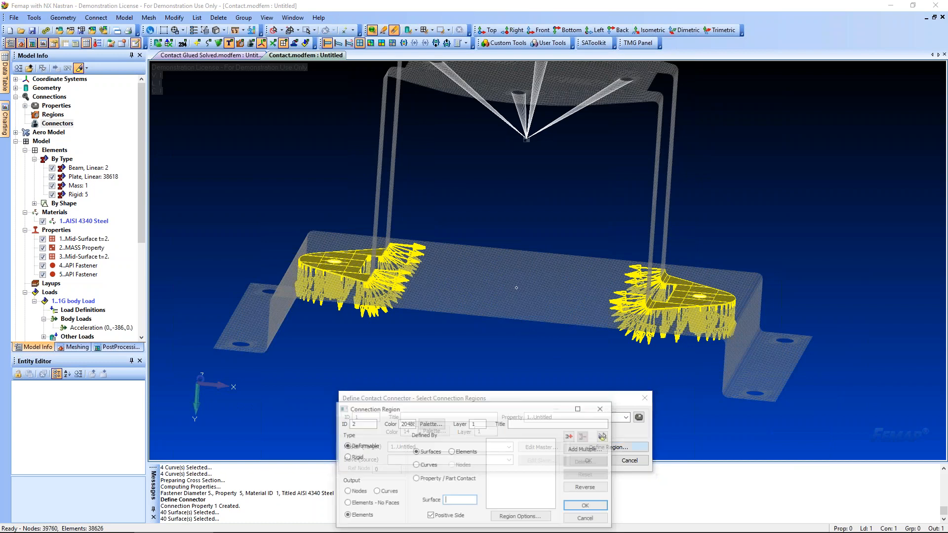
click(492, 300)
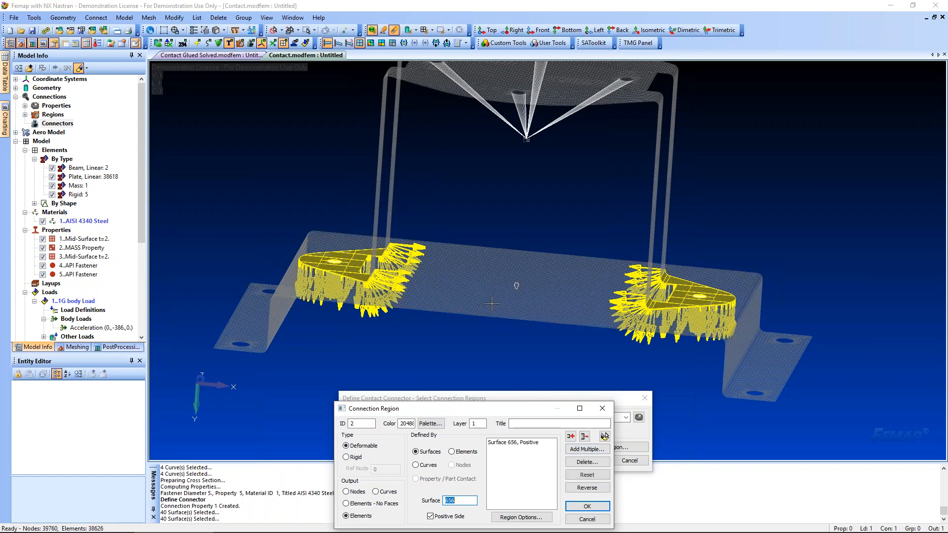
click(605, 436)
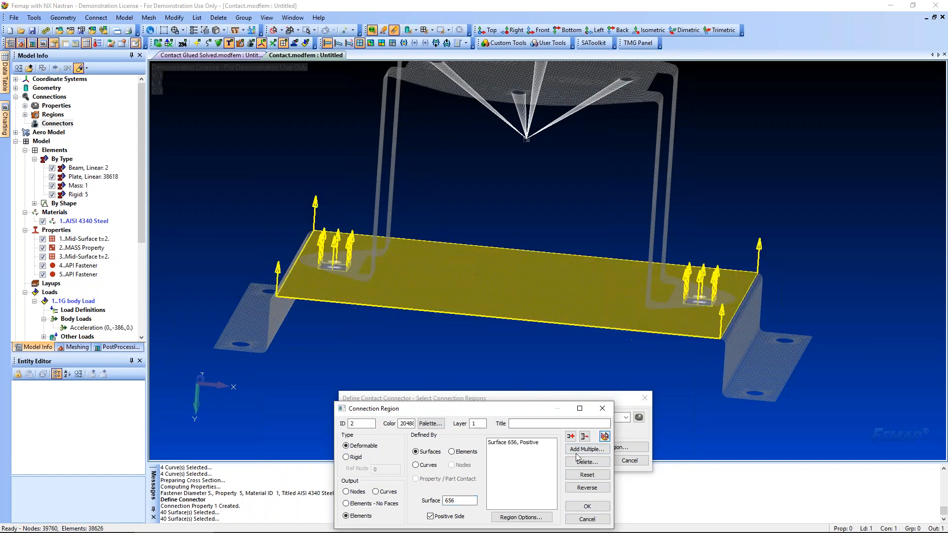
click(583, 509)
click(477, 459)
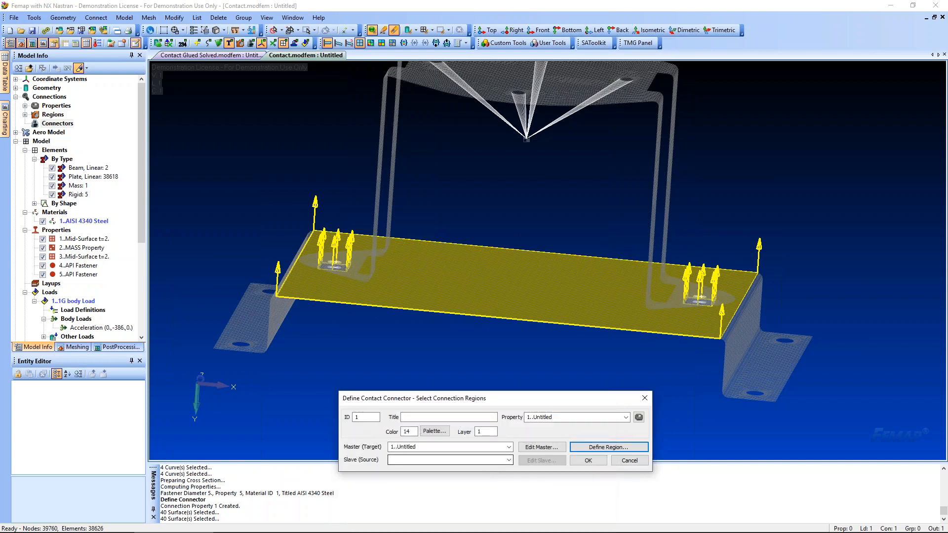
click(477, 476)
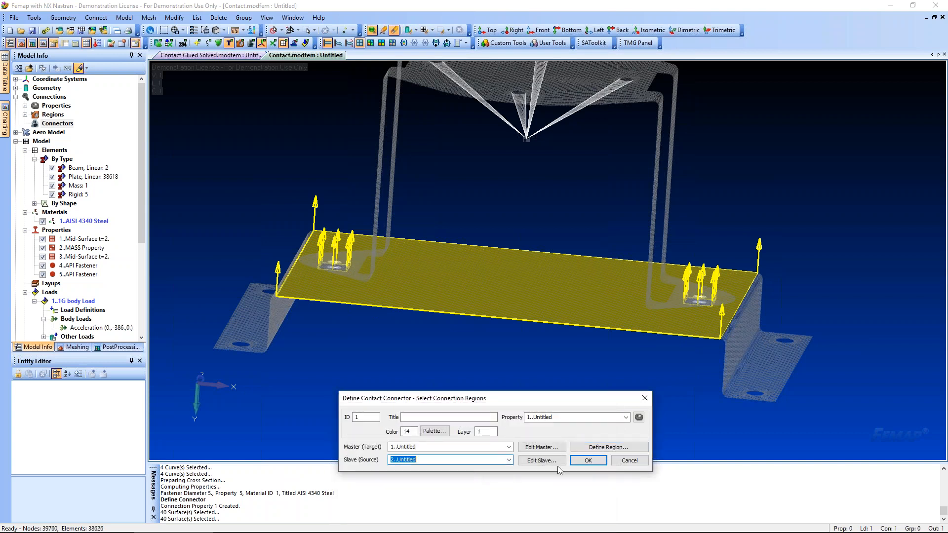
click(586, 461)
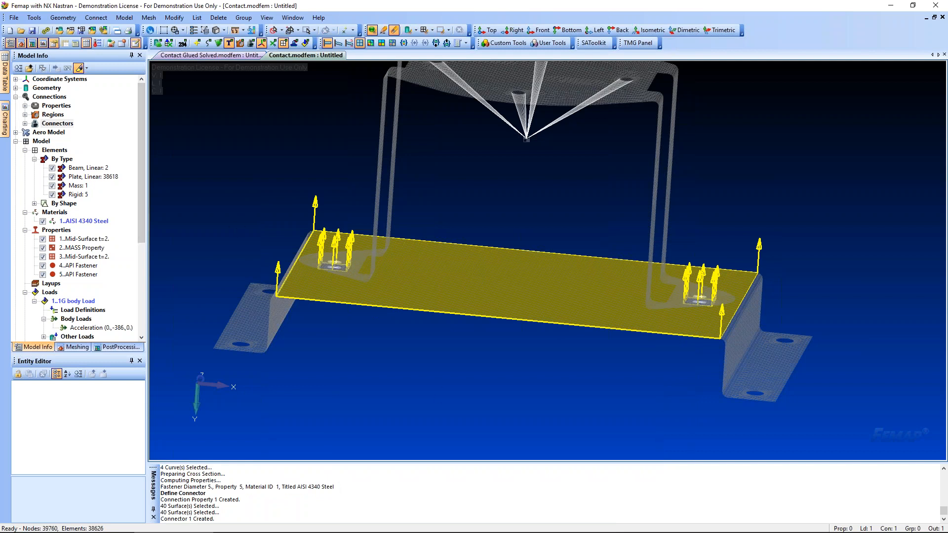
- Expand the connection properties, regions and connectors in the model tree, turn off the highlighting, and run the analysis
click(25, 123)
click(24, 114)
click(25, 105)
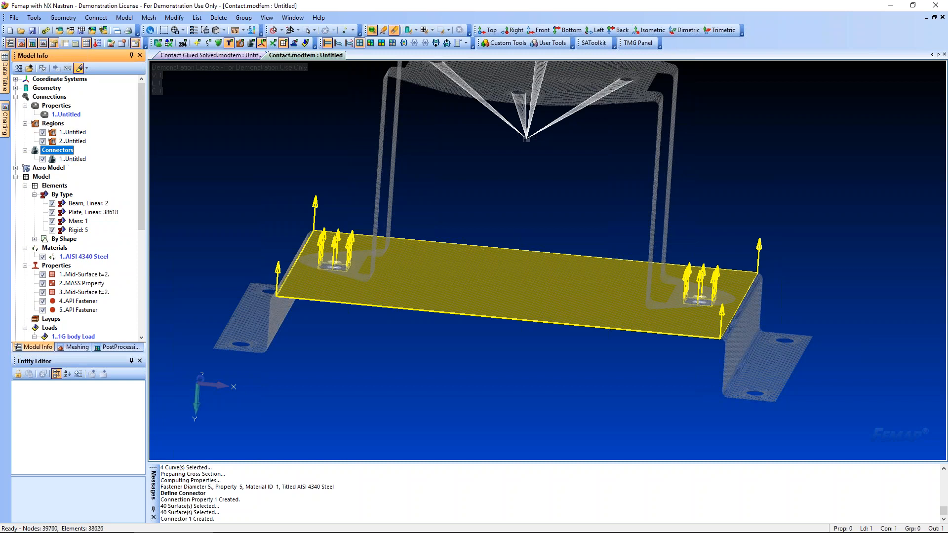
click(81, 71)
click(191, 158)
click(45, 30)
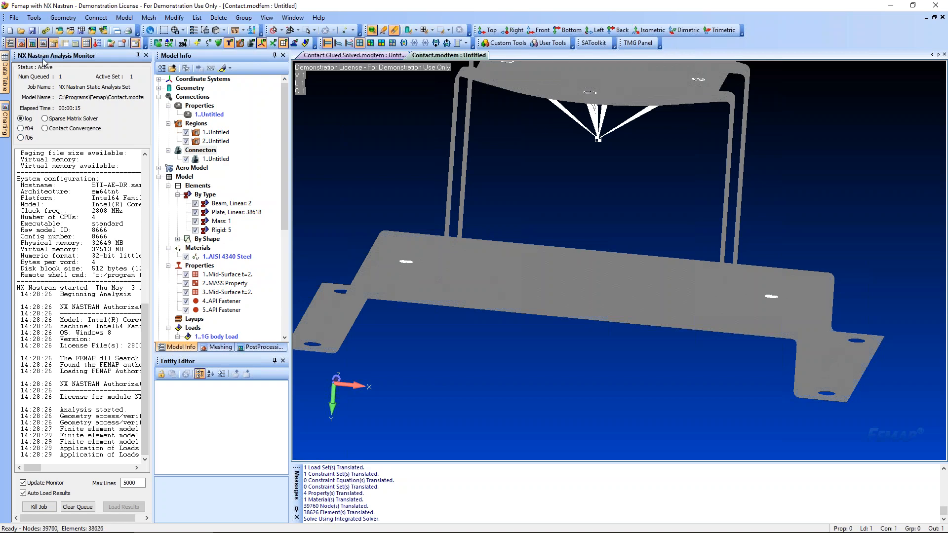
- Enlarge the analysis monitor and examine the sparse matrix solver progress, contact convergence graph and f06 output during the solve
double_click(58, 56)
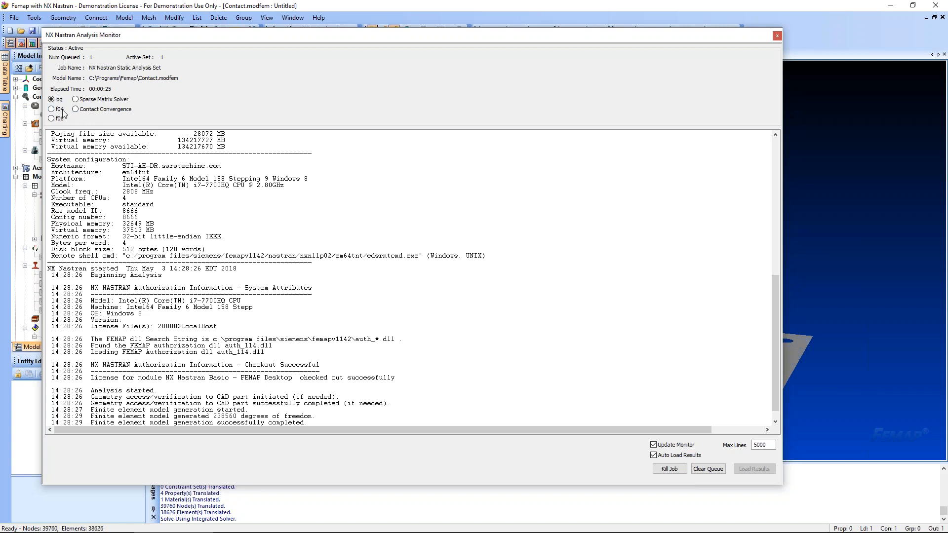
click(76, 100)
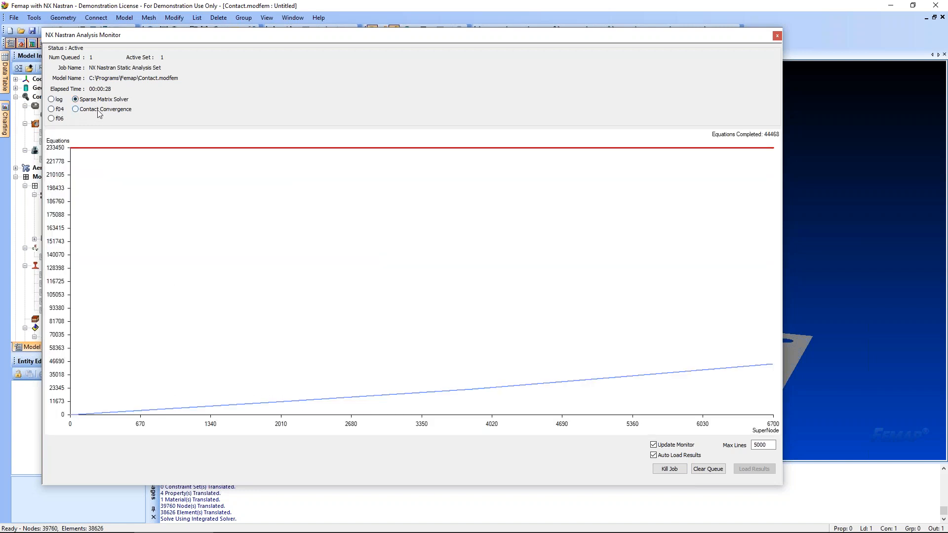
click(75, 110)
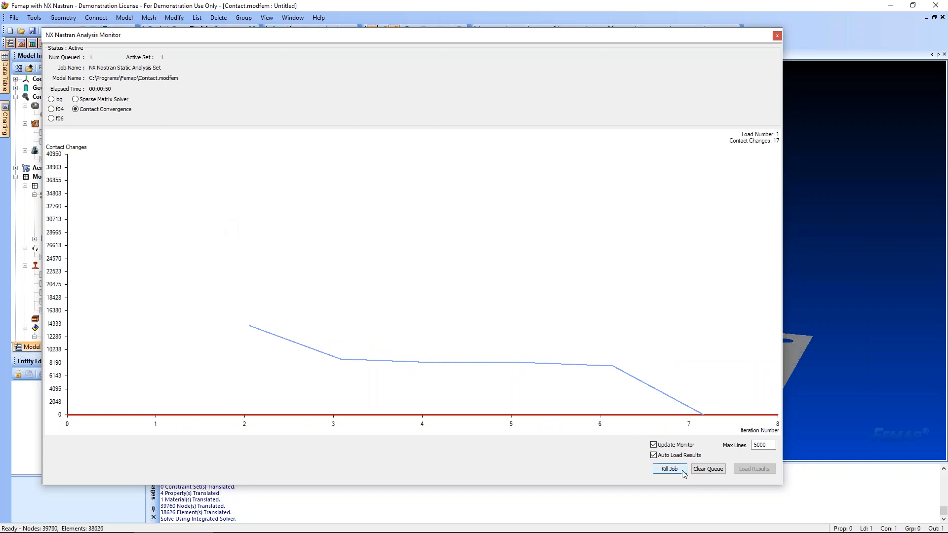
click(51, 118)
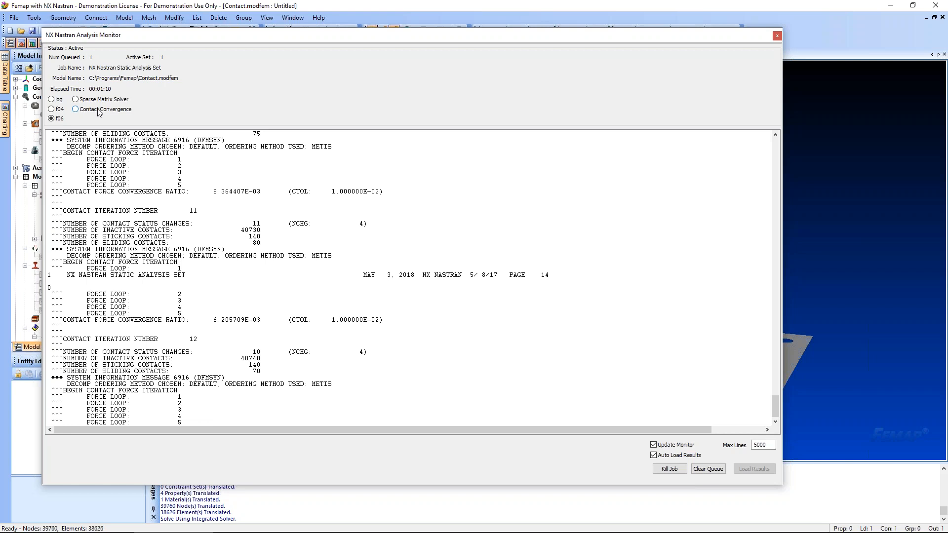
click(99, 113)
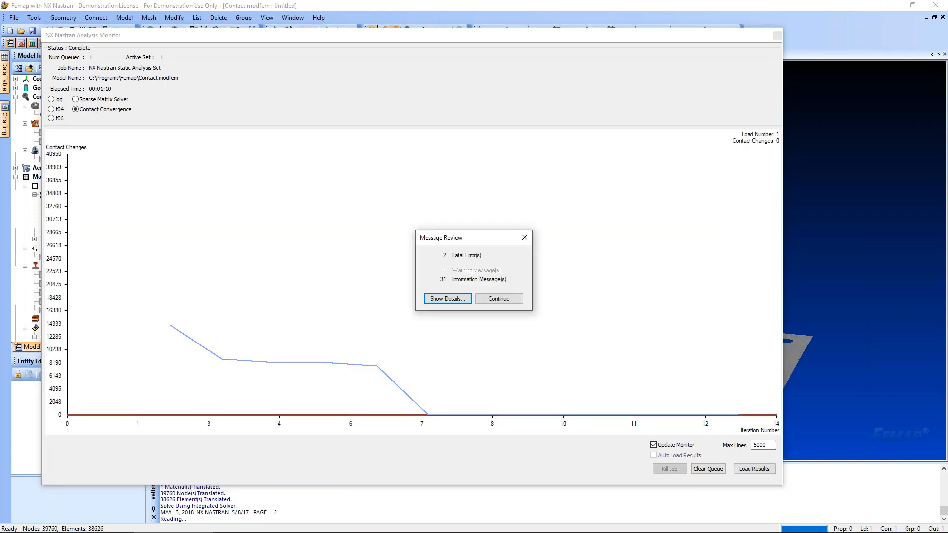
- Dismiss the message review and analysis monitor, and display the bracket assembly with the Deformed style and Contour style
click(523, 299)
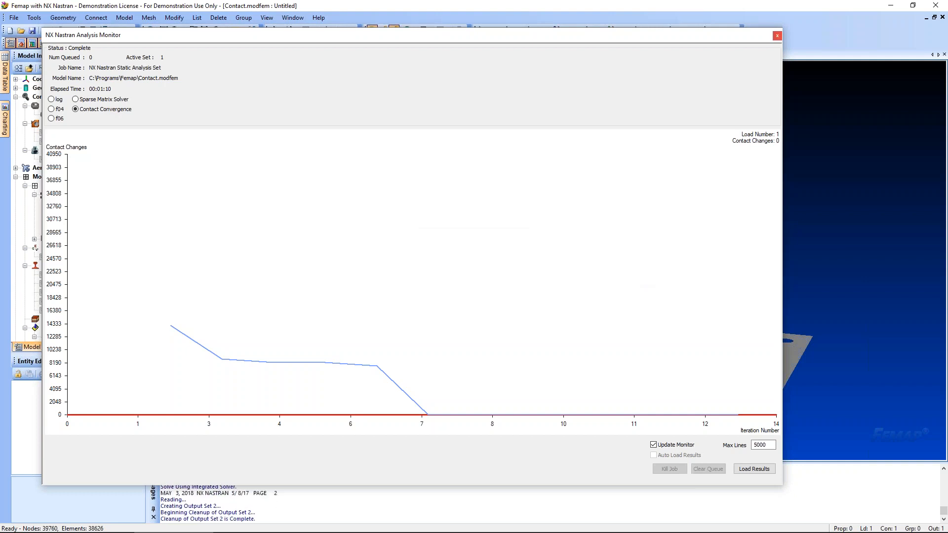
click(778, 35)
click(121, 347)
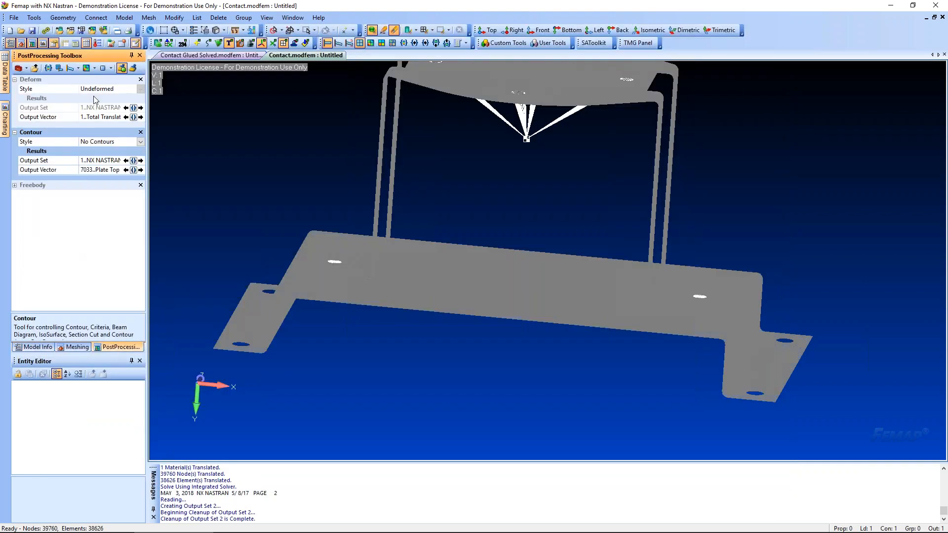
double_click(108, 91)
click(110, 197)
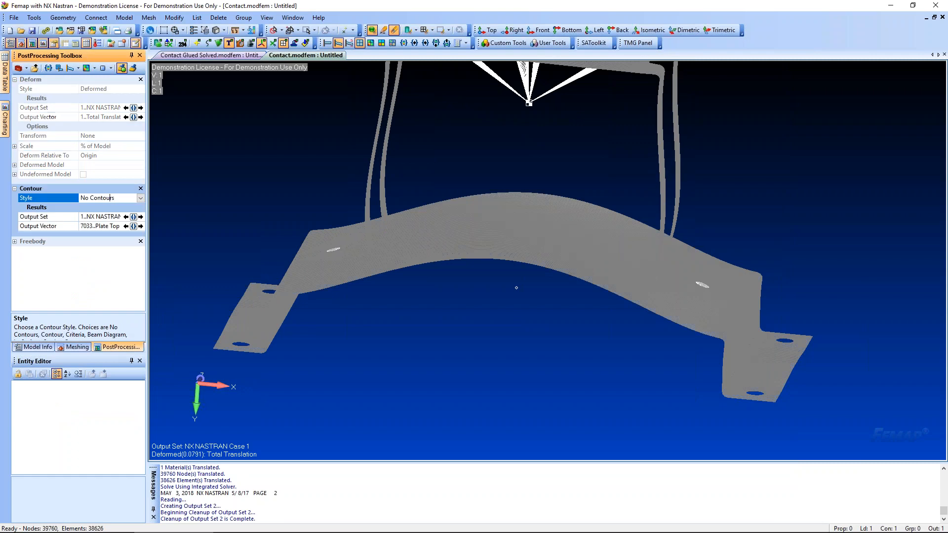
double_click(109, 198)
- Turn off the filled element edges so the von Mises contour on the whole bracket and base plate reads clearly
middle_drag(351, 158, 444, 207)
click(224, 30)
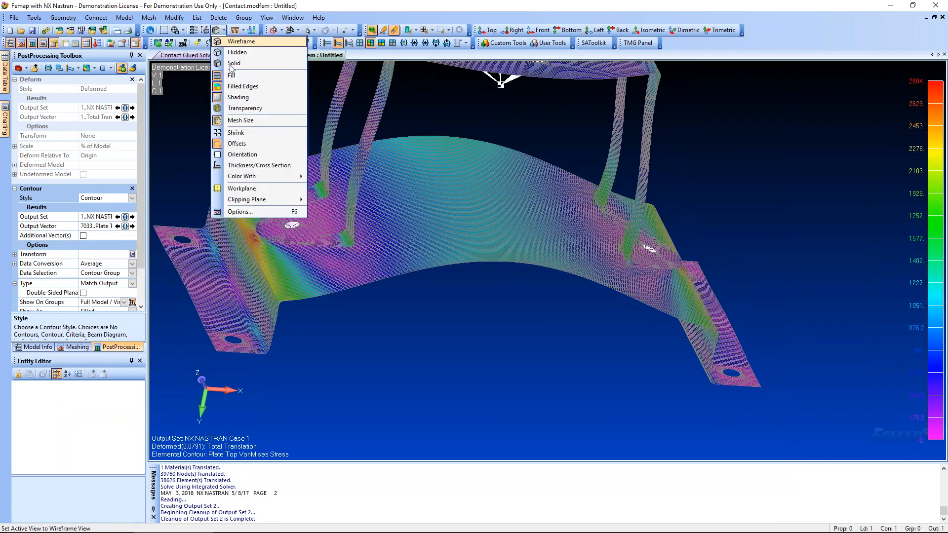
click(240, 90)
ctrl+middle_drag(245, 112, 326, 213)
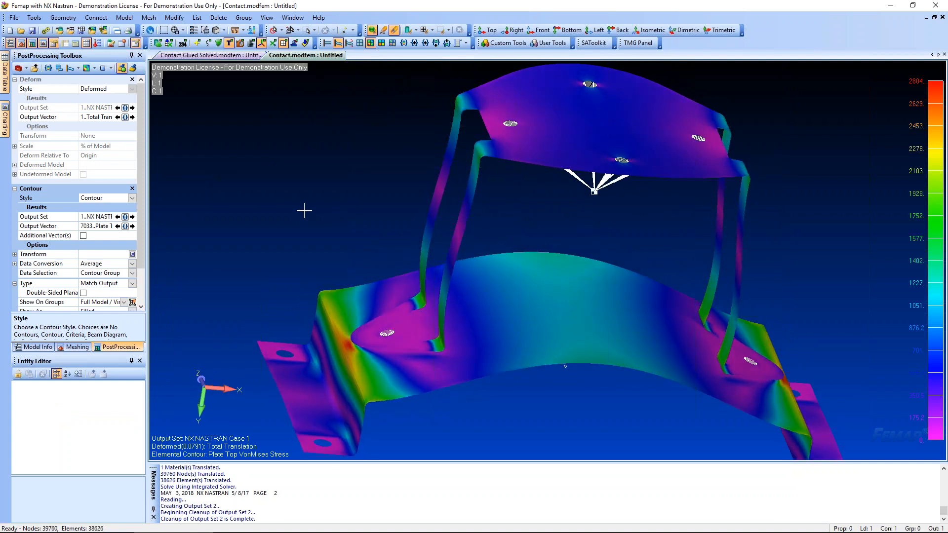
scroll(304, 211, down, 2)
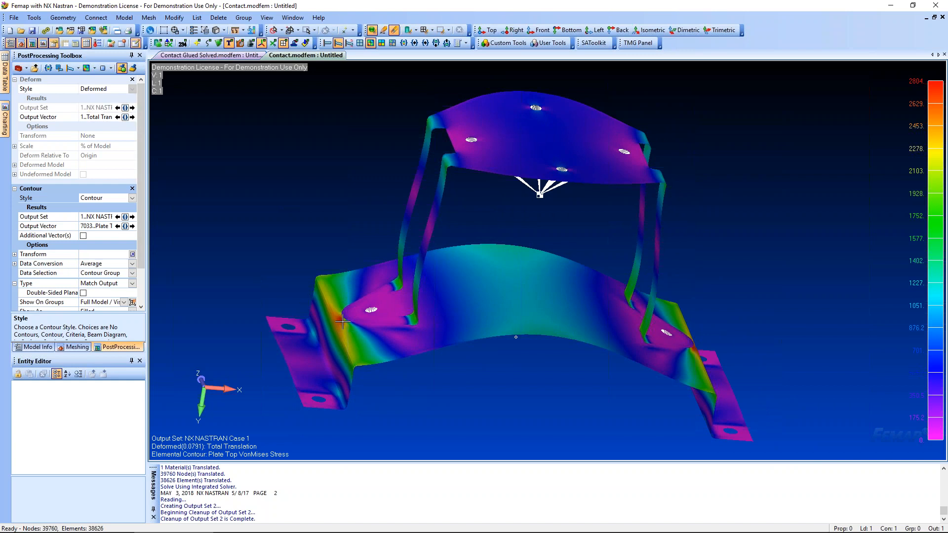
- Switch the displayed deformation and stress contour to output set 2, the frictional contact solution
click(133, 108)
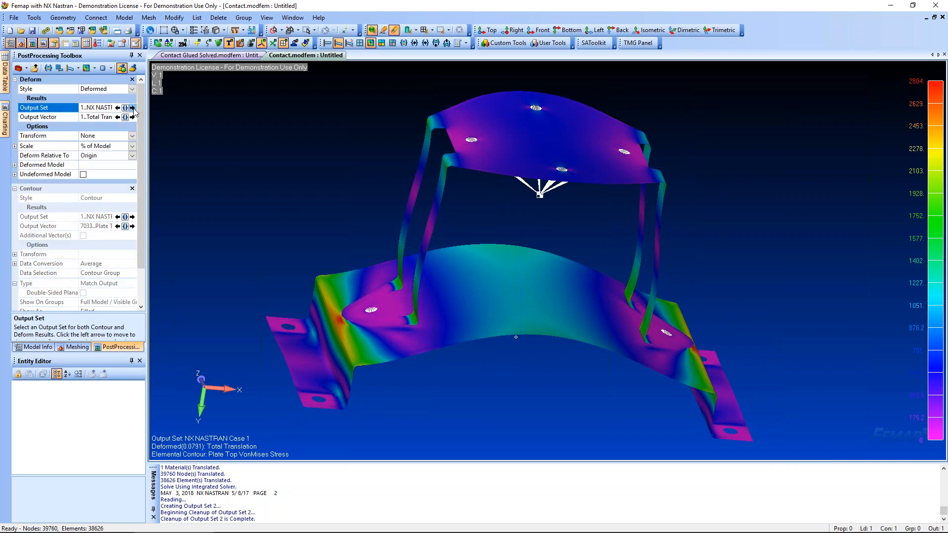
click(132, 108)
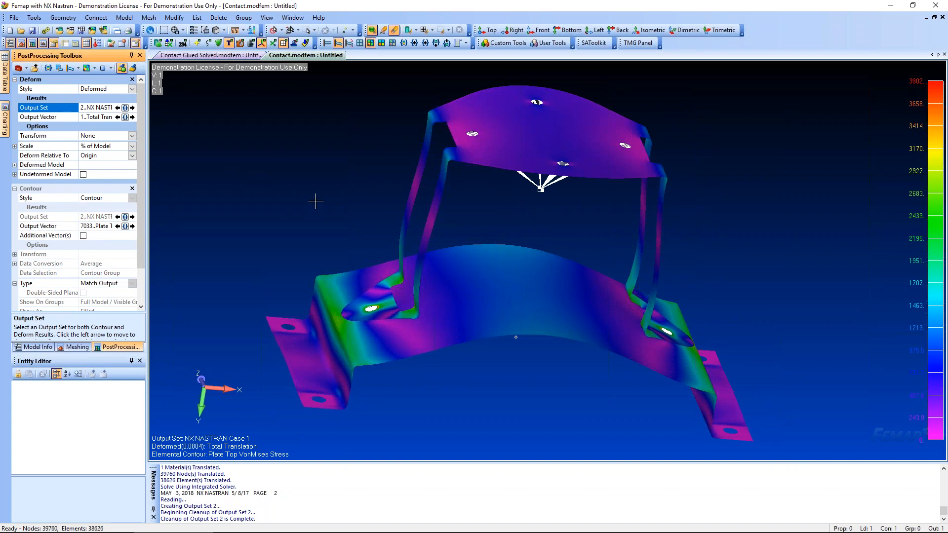
scroll(377, 321, up, 1)
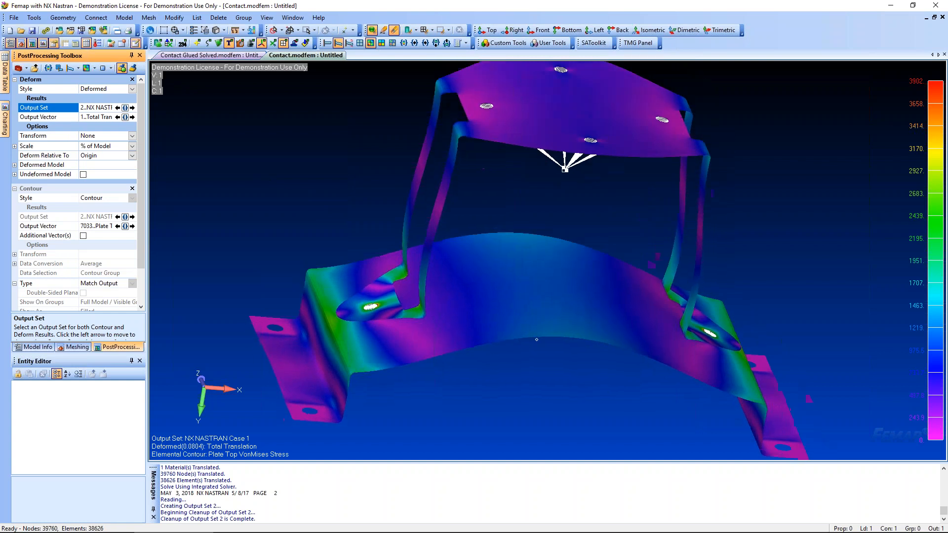
- Contour the 225..Contact Pressure output vector and examine the pressure under both bracket feet
click(125, 226)
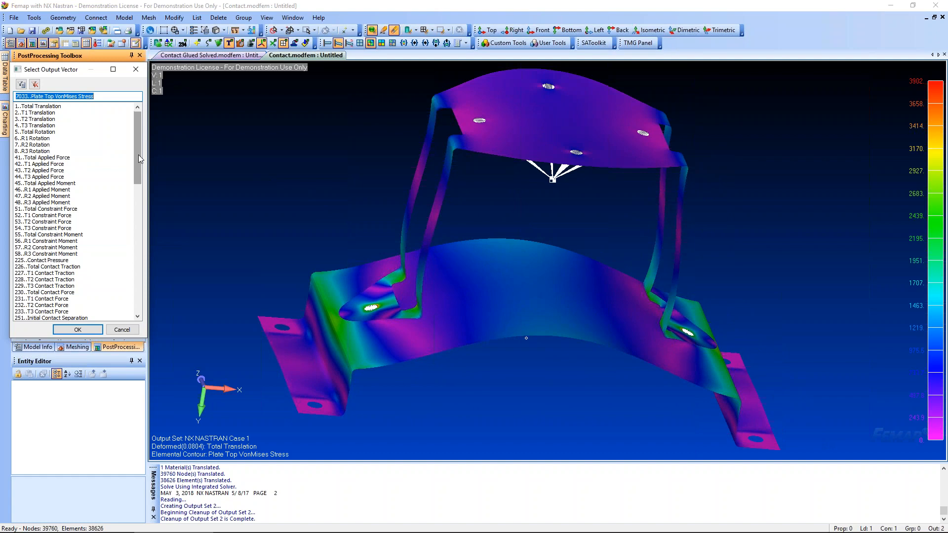
scroll(139, 155, down, 3)
double_click(64, 203)
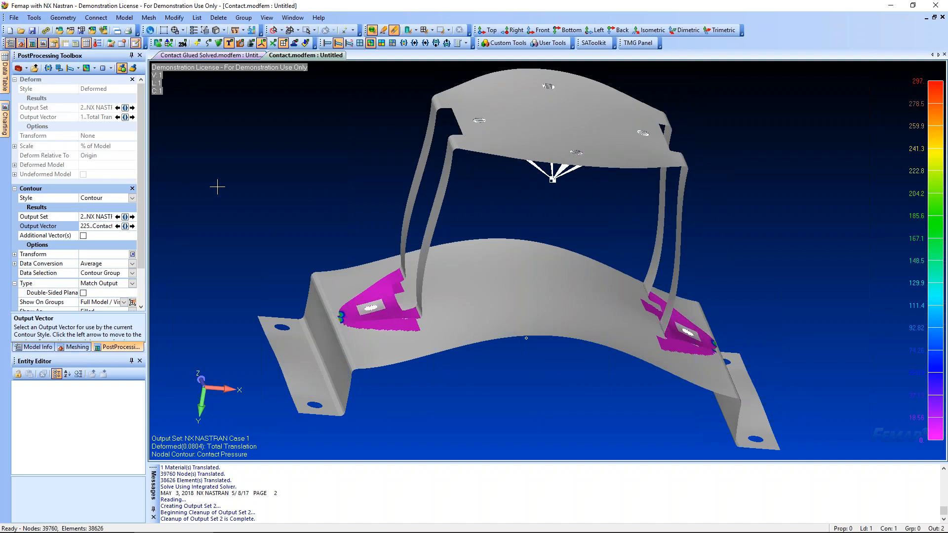
scroll(342, 335, up, 3)
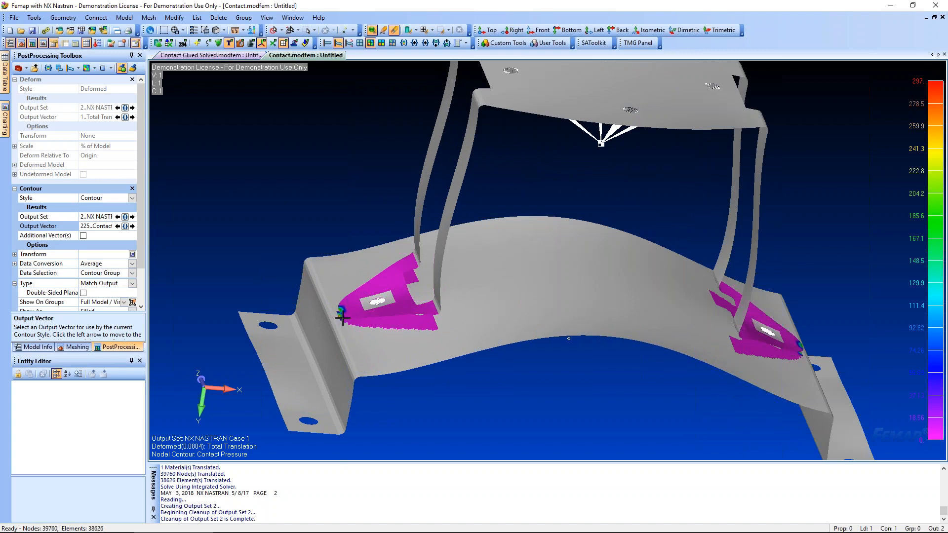
scroll(342, 319, up, 2)
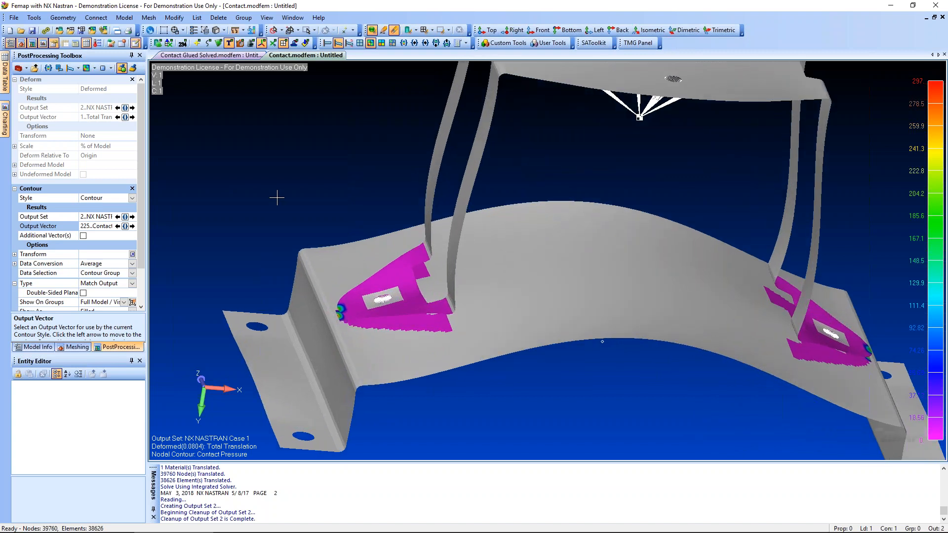
scroll(291, 178, down, 1)
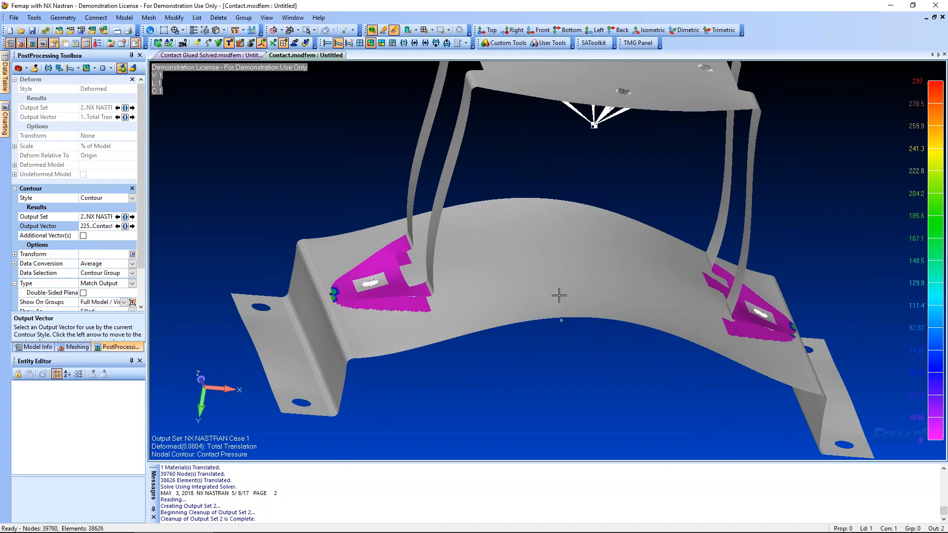
middle_drag(559, 296, 563, 303)
- Switch to the PowerPoint slide show and advance to the Summary slide
mouse_move(153, 532)
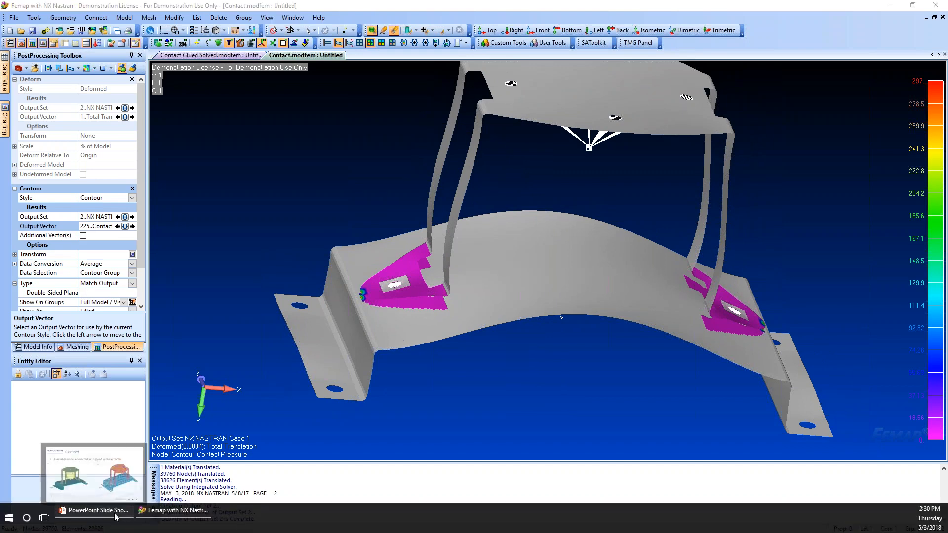
click(115, 517)
click(237, 289)
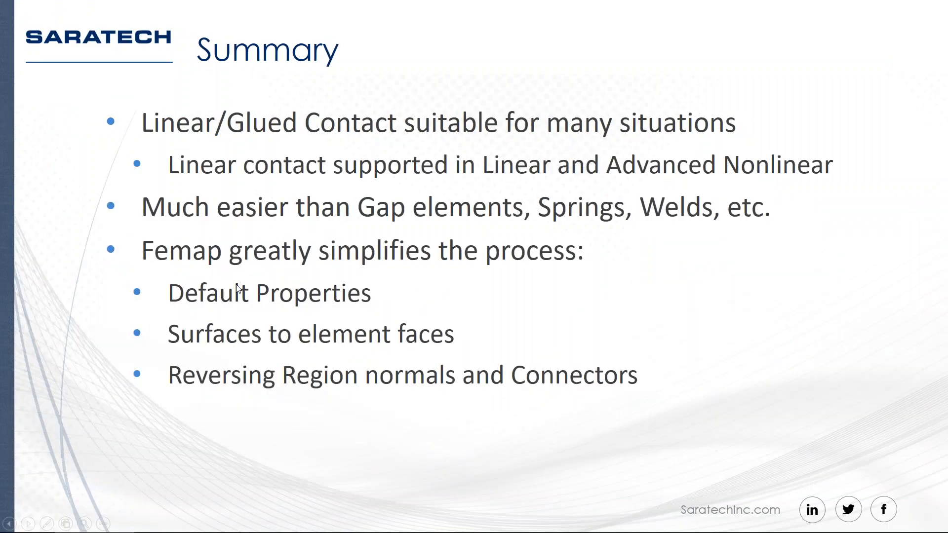